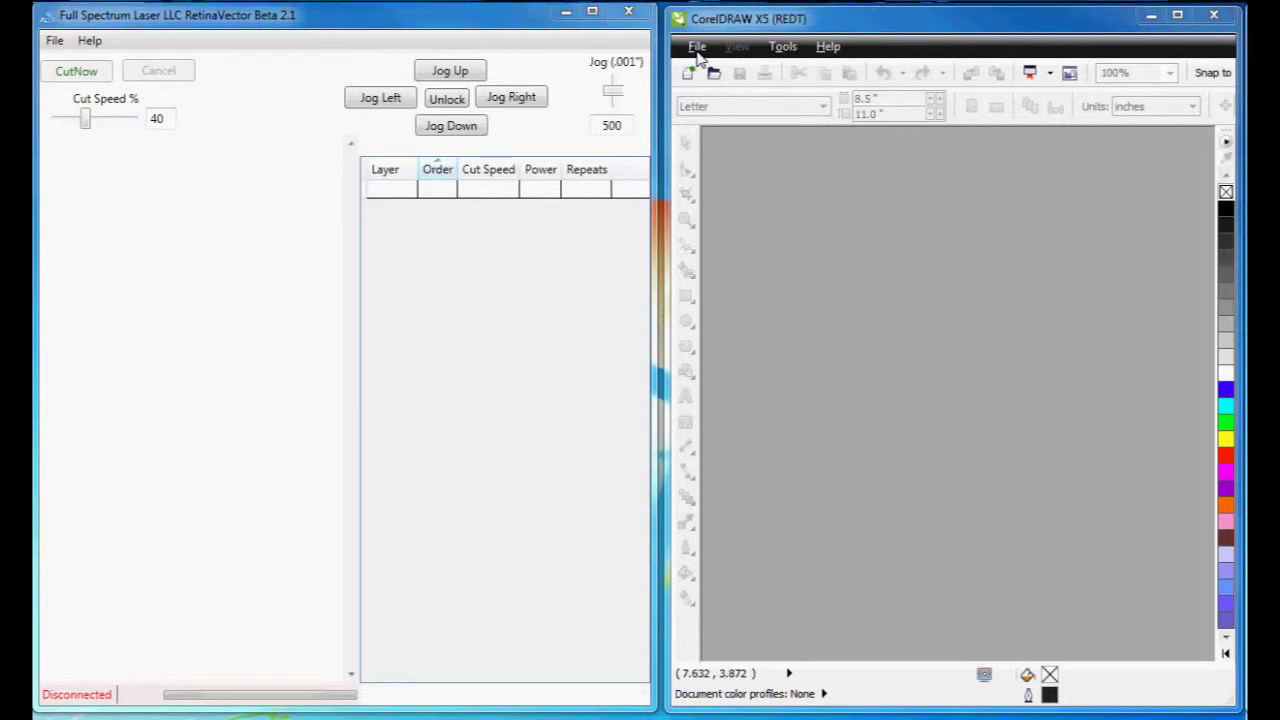
- Open SAMPLE.DXF with the default AutoCAD import settings and bring the page into view
left_click(692, 46)
left_click(738, 114)
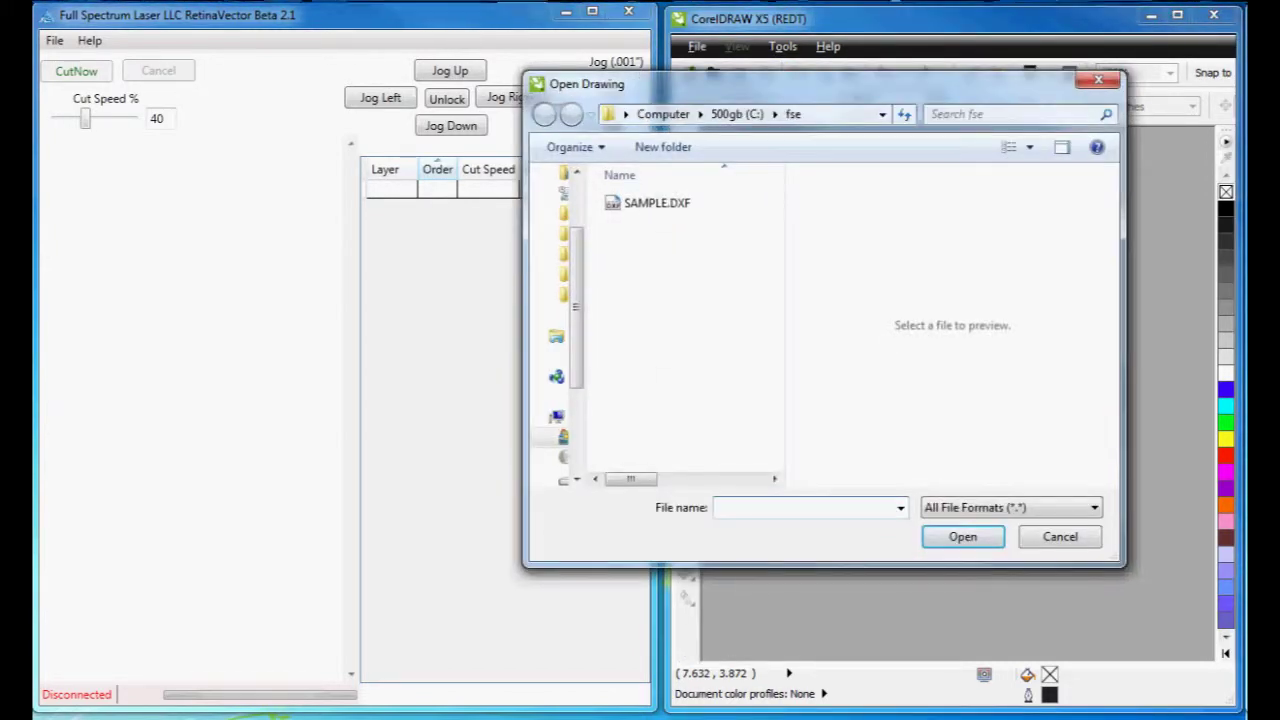
double_click(669, 204)
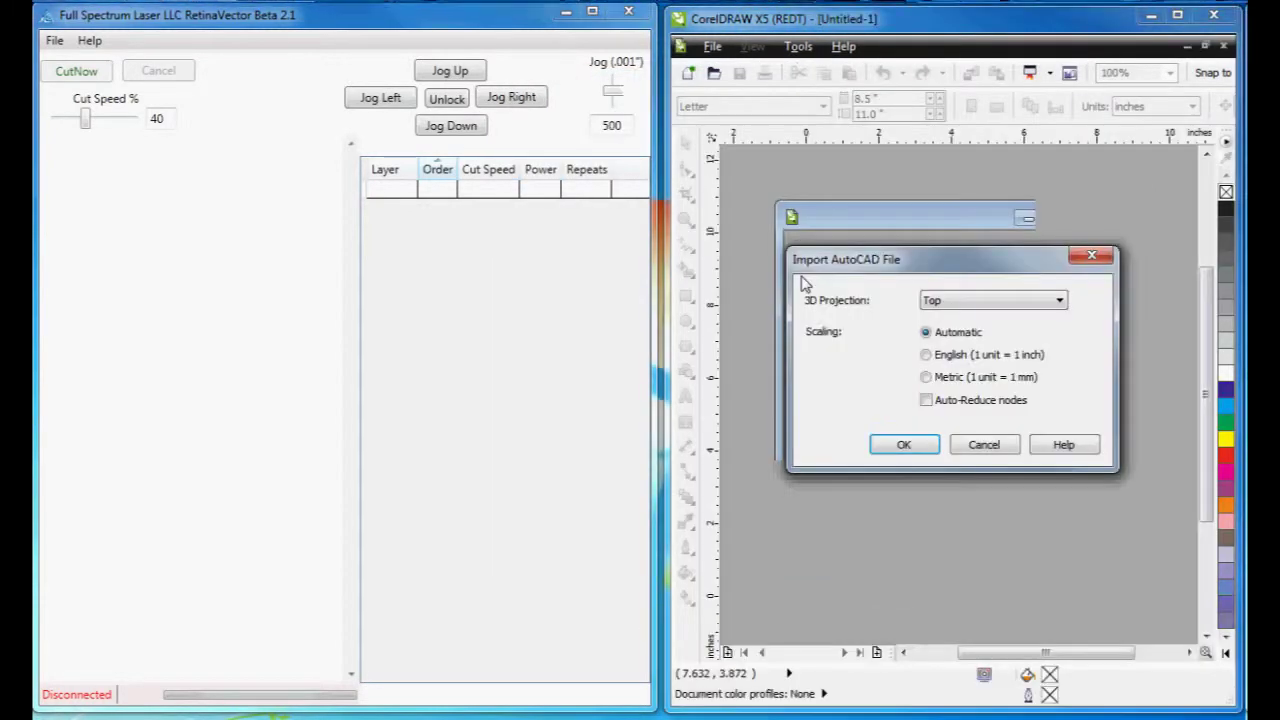
left_click(904, 446)
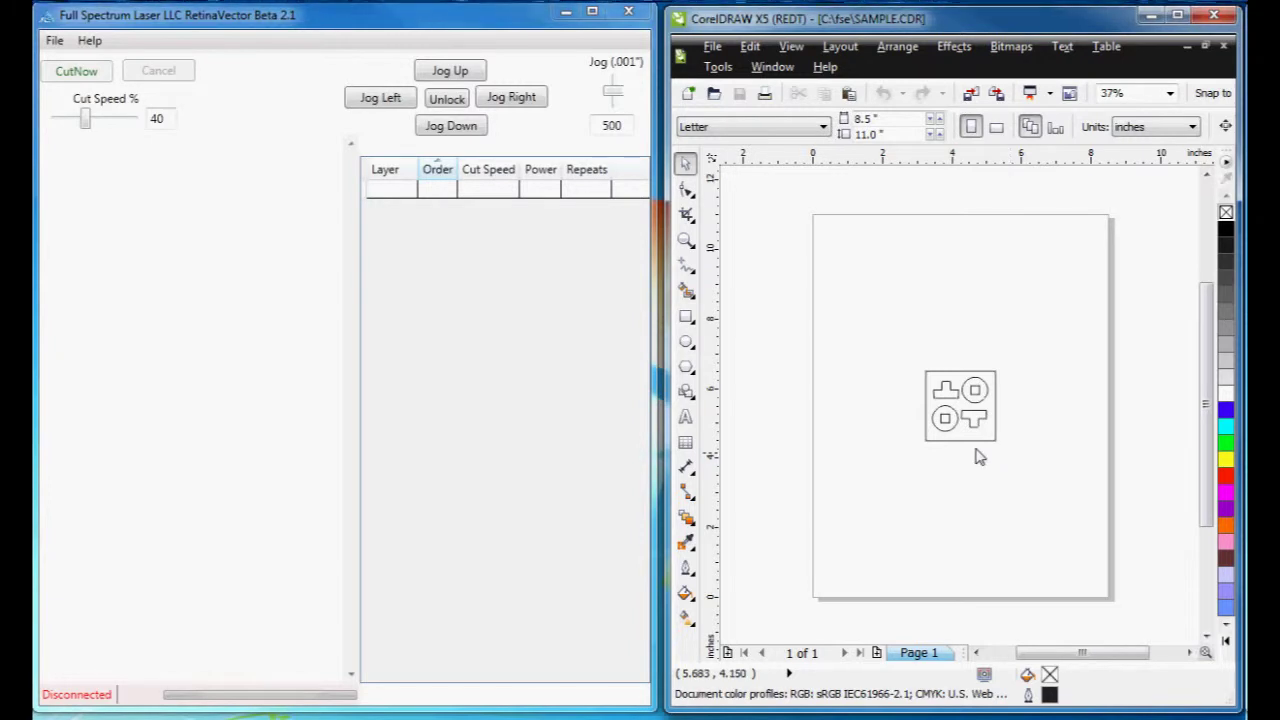
scroll(1120, 460, "left", 2)
scroll(955, 422, "up", 2)
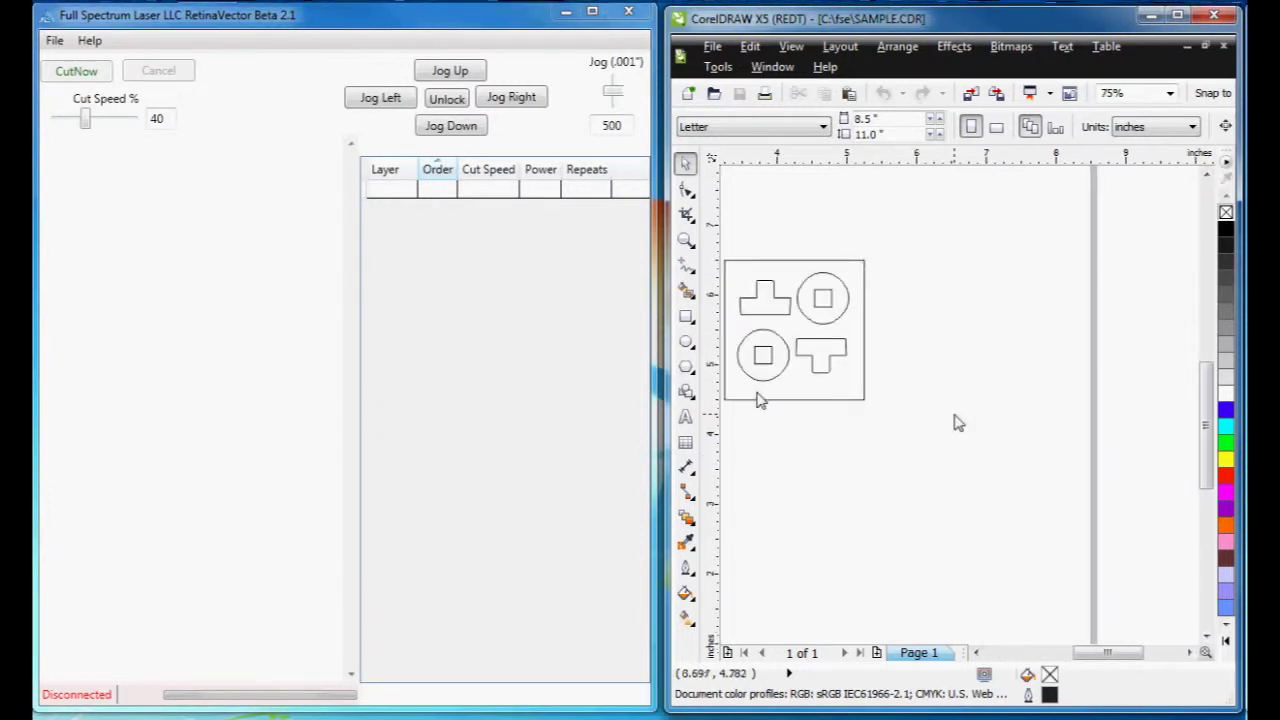
scroll(900, 596, "left", 1)
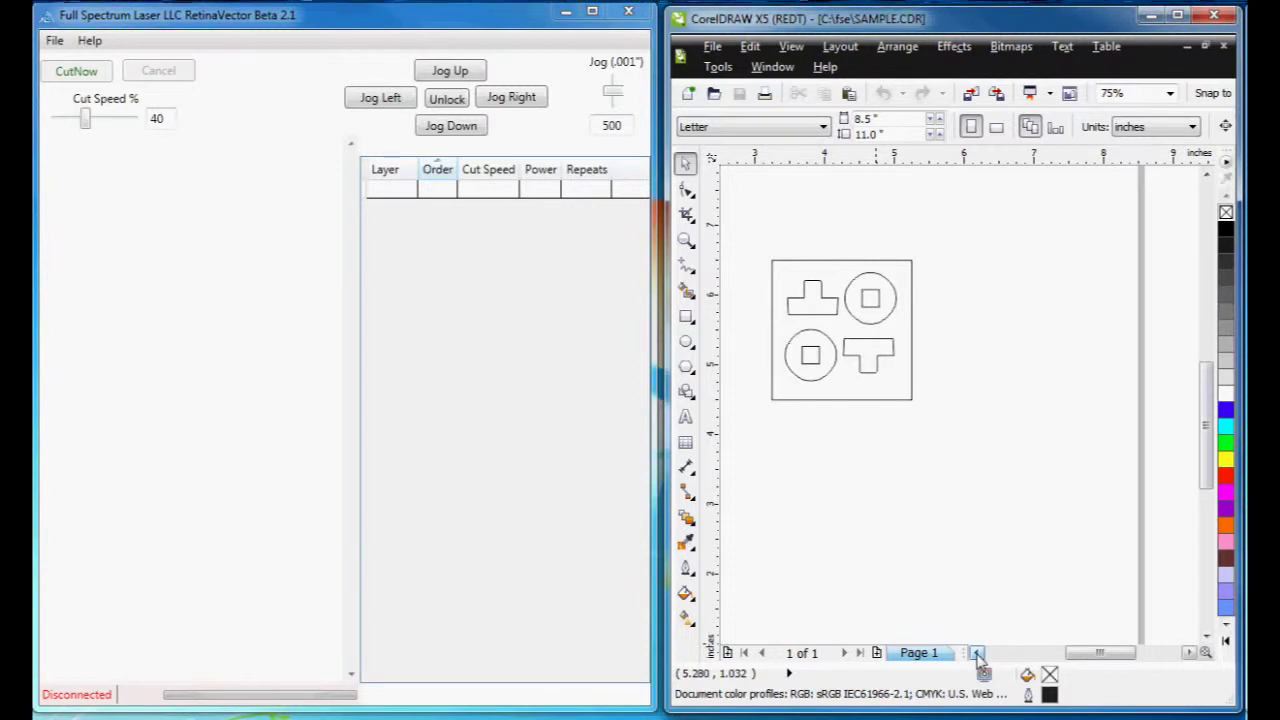
- Print the drawing to the Full Spectrum Engineering Driver so it appears in RetinaVector
scroll(983, 654, "left", 1)
left_click(714, 46)
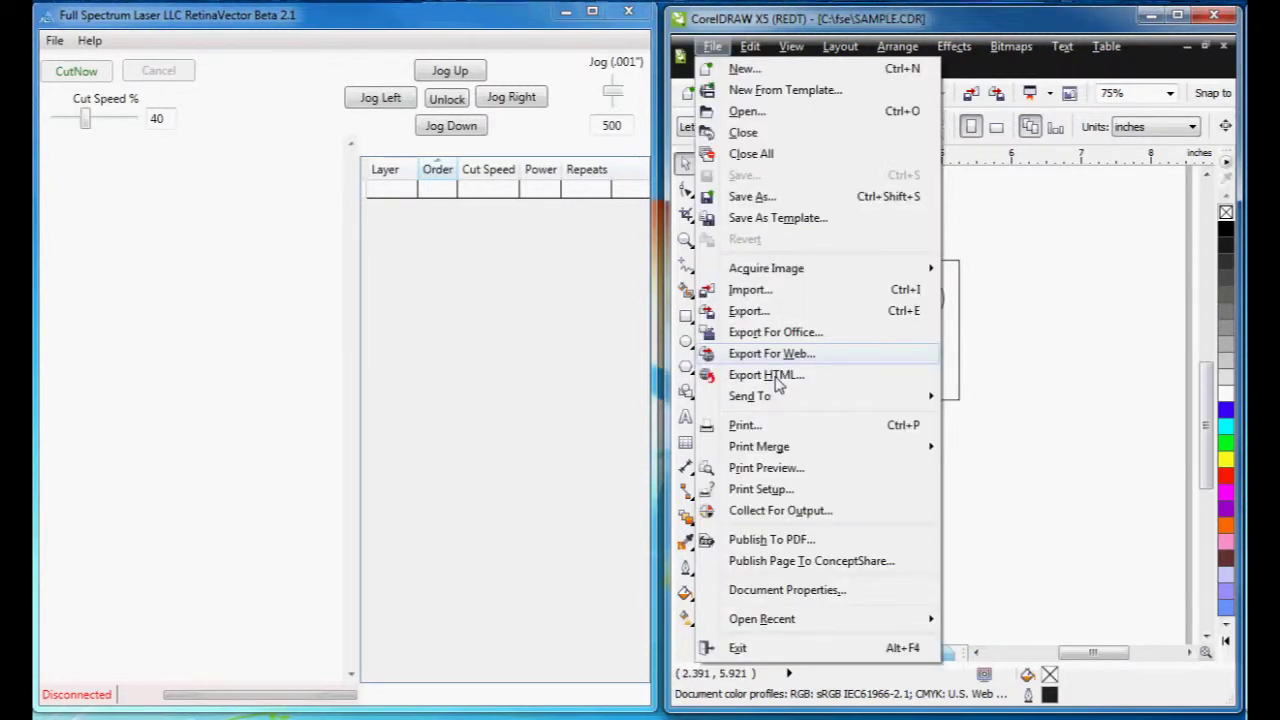
key("Escape")
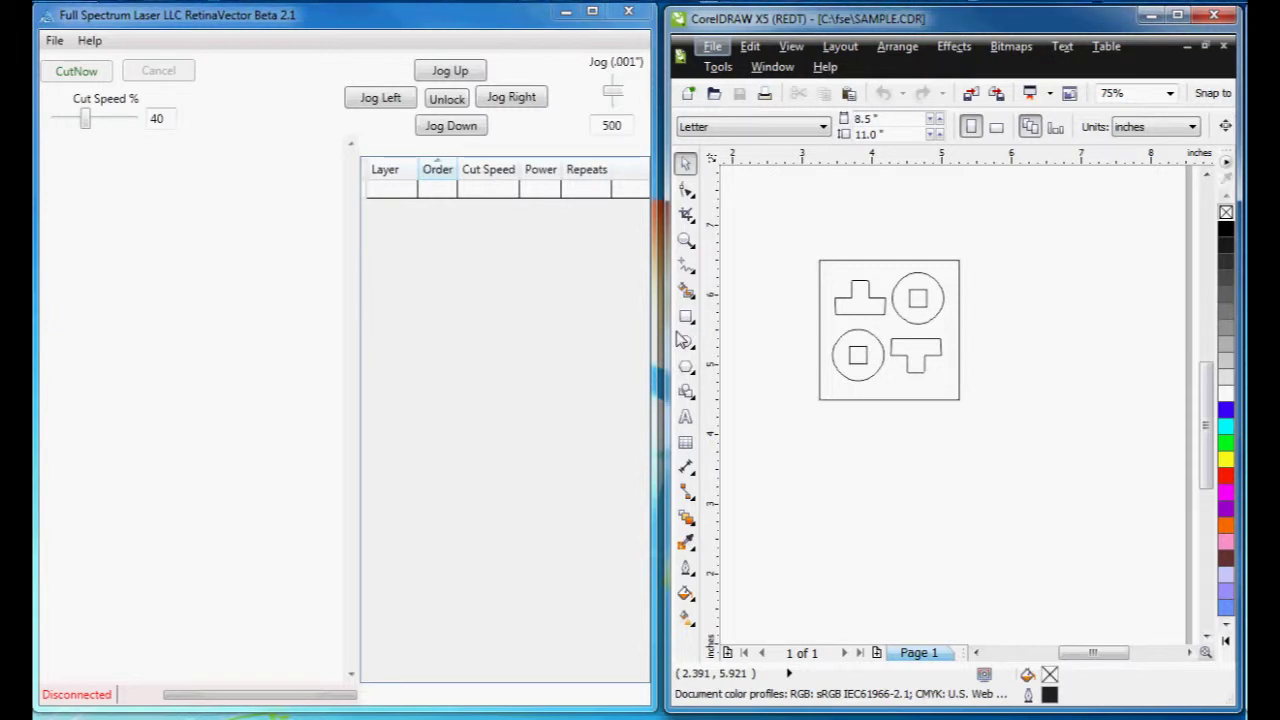
key("ctrl+p")
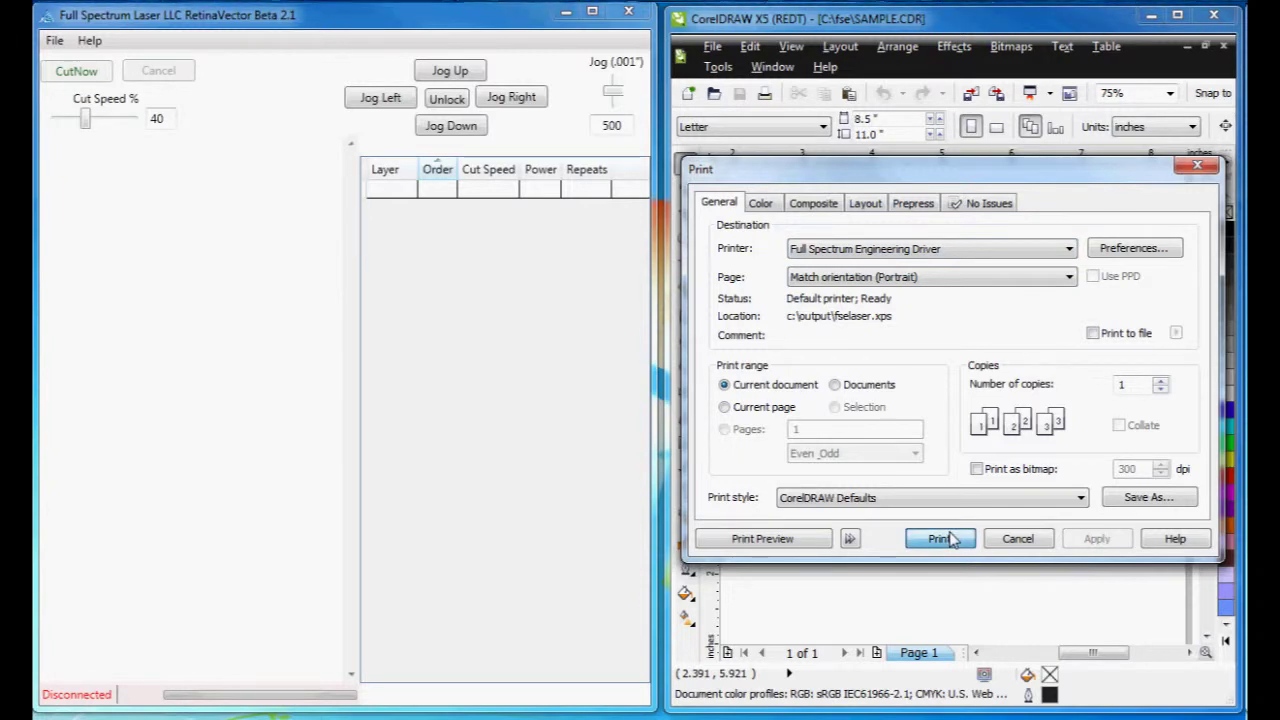
left_click(950, 539)
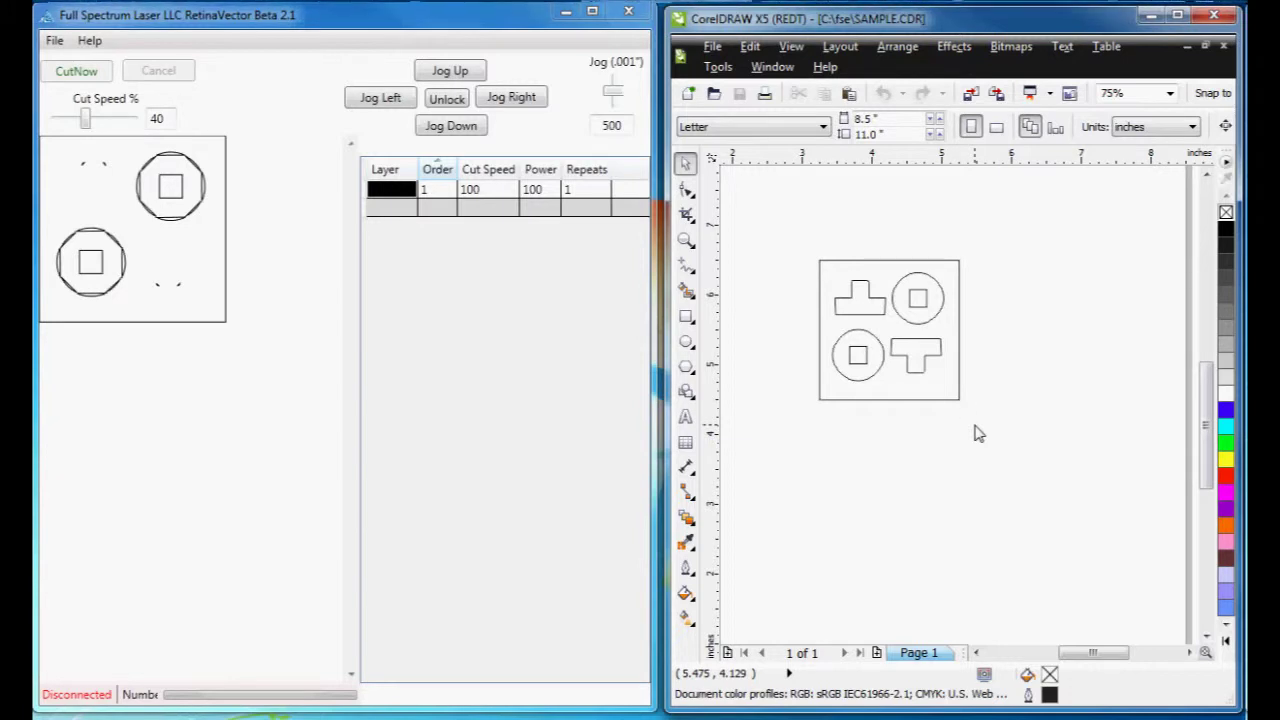
- Zoom and pan along the border line down to its bottom corner
scroll(978, 433, "up", 8)
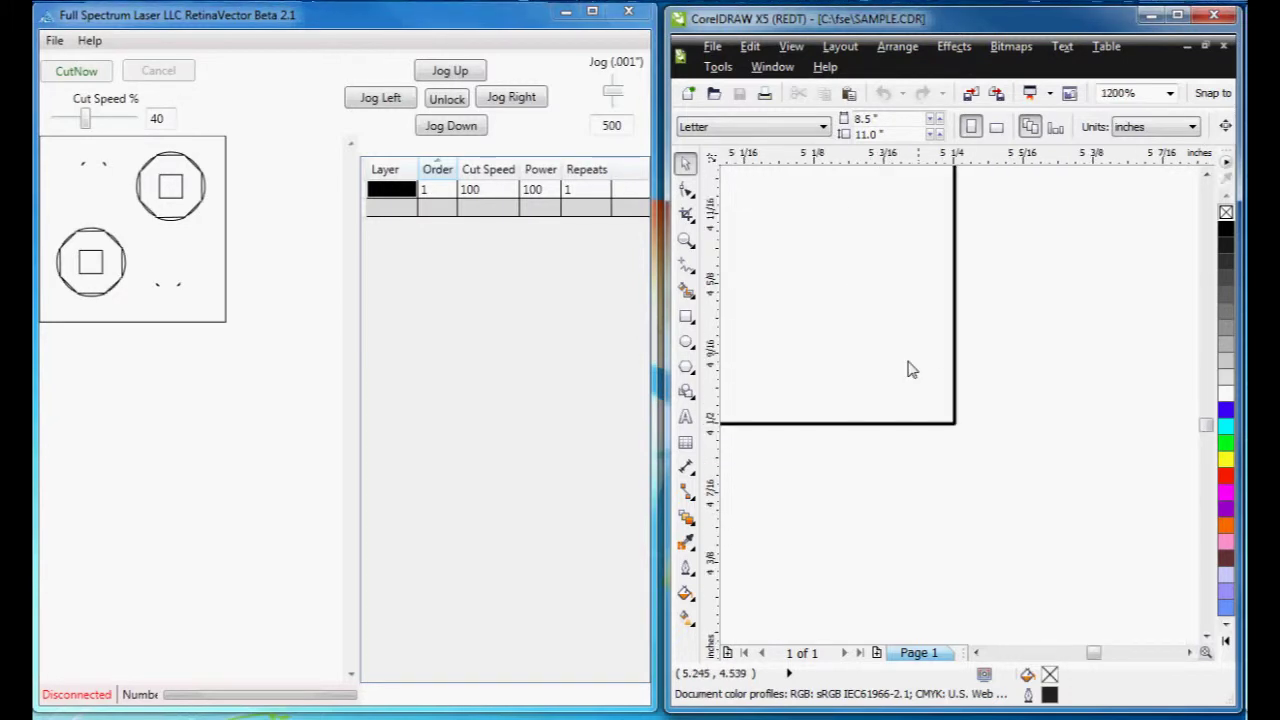
scroll(911, 369, "down", 8)
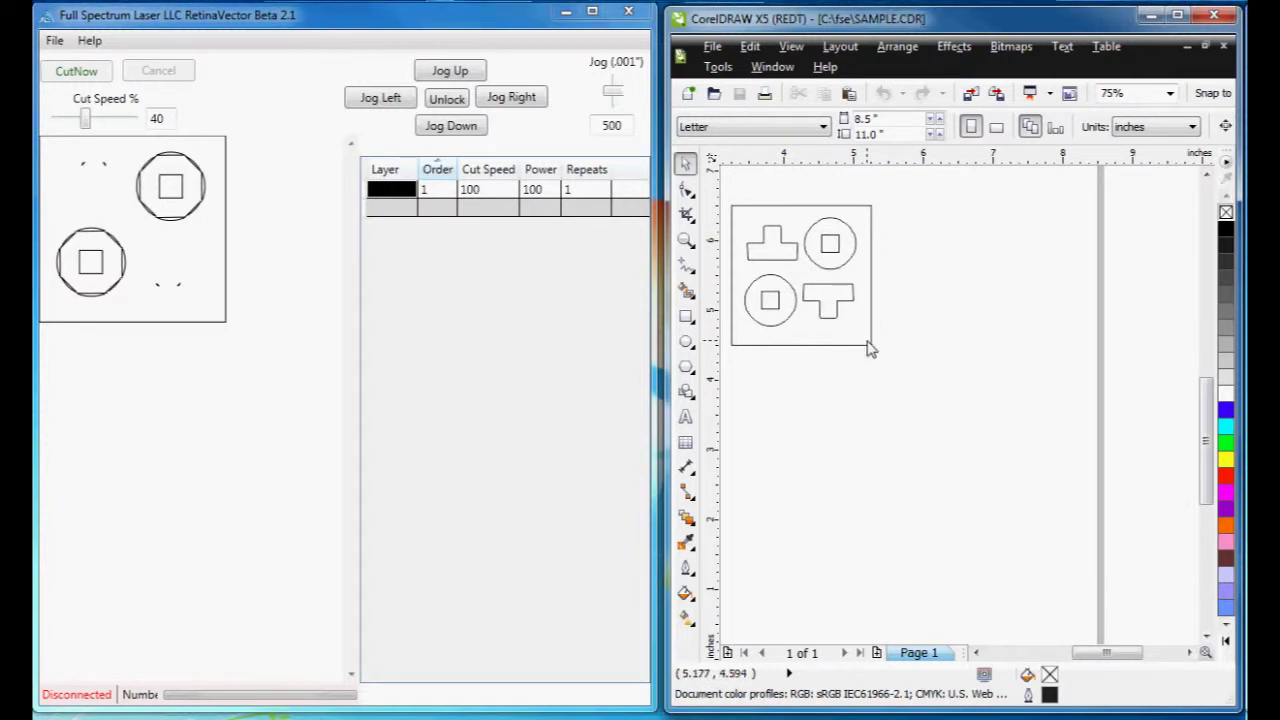
scroll(729, 271, "up", 10)
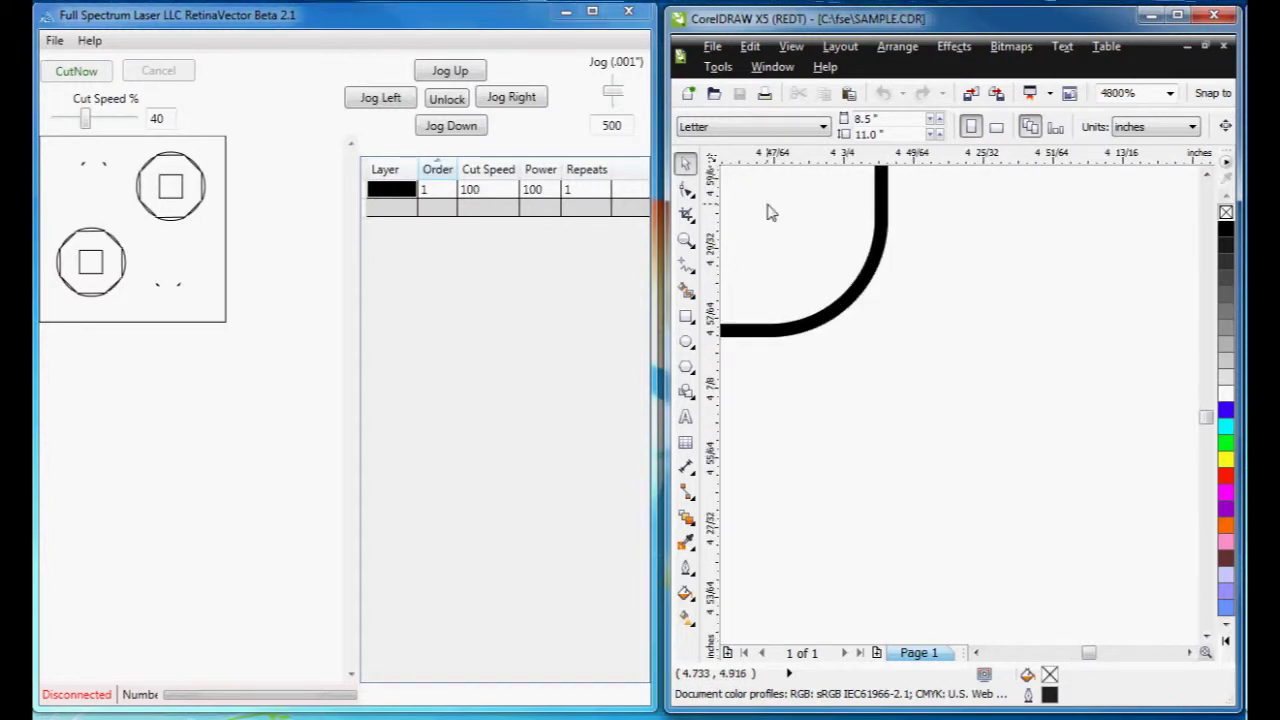
scroll(858, 280, "up", 2)
scroll(858, 280, "down", 5)
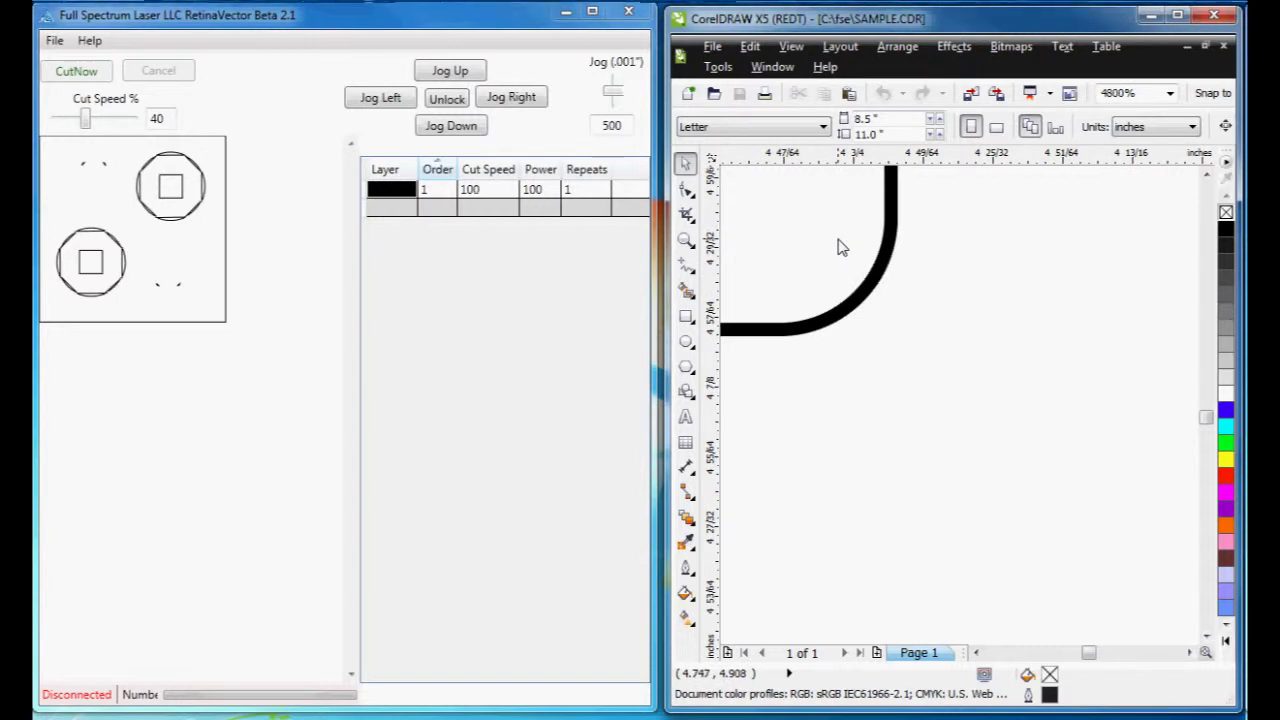
left_click(1206, 176)
scroll(937, 374, "up", 3)
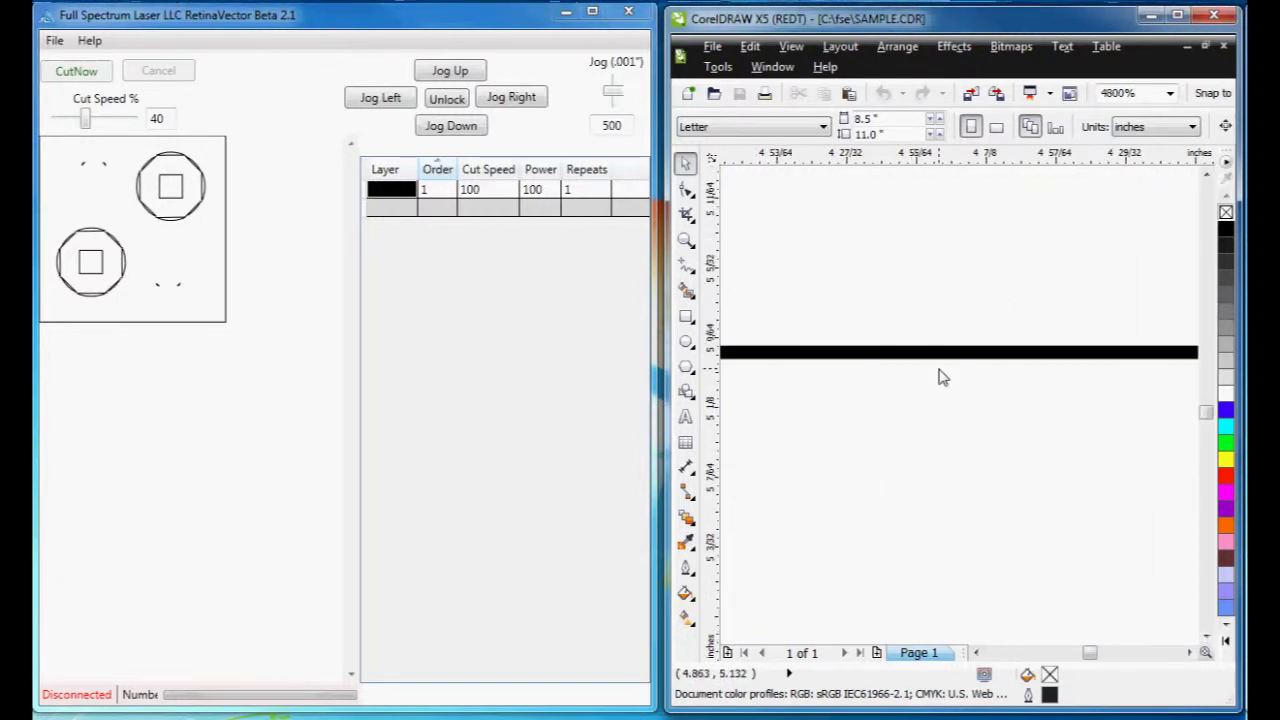
scroll(1147, 416, "down", 2)
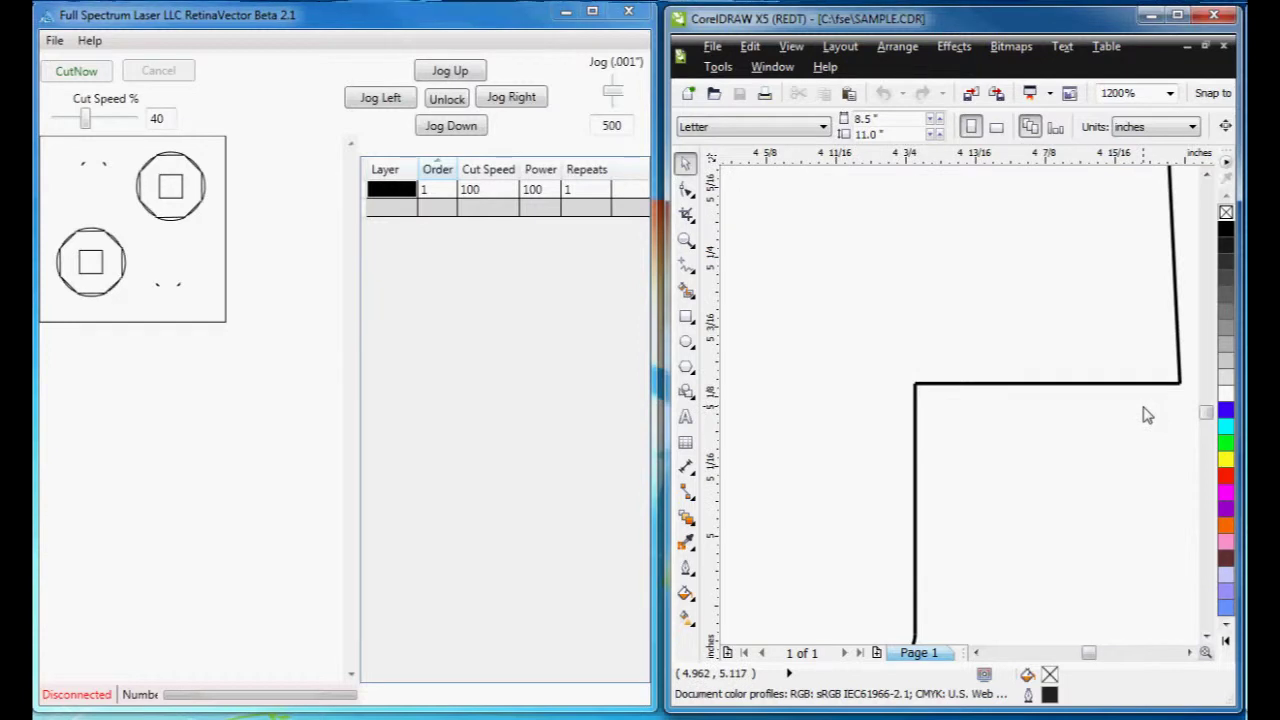
left_click(1190, 654)
scroll(940, 300, "up", 2)
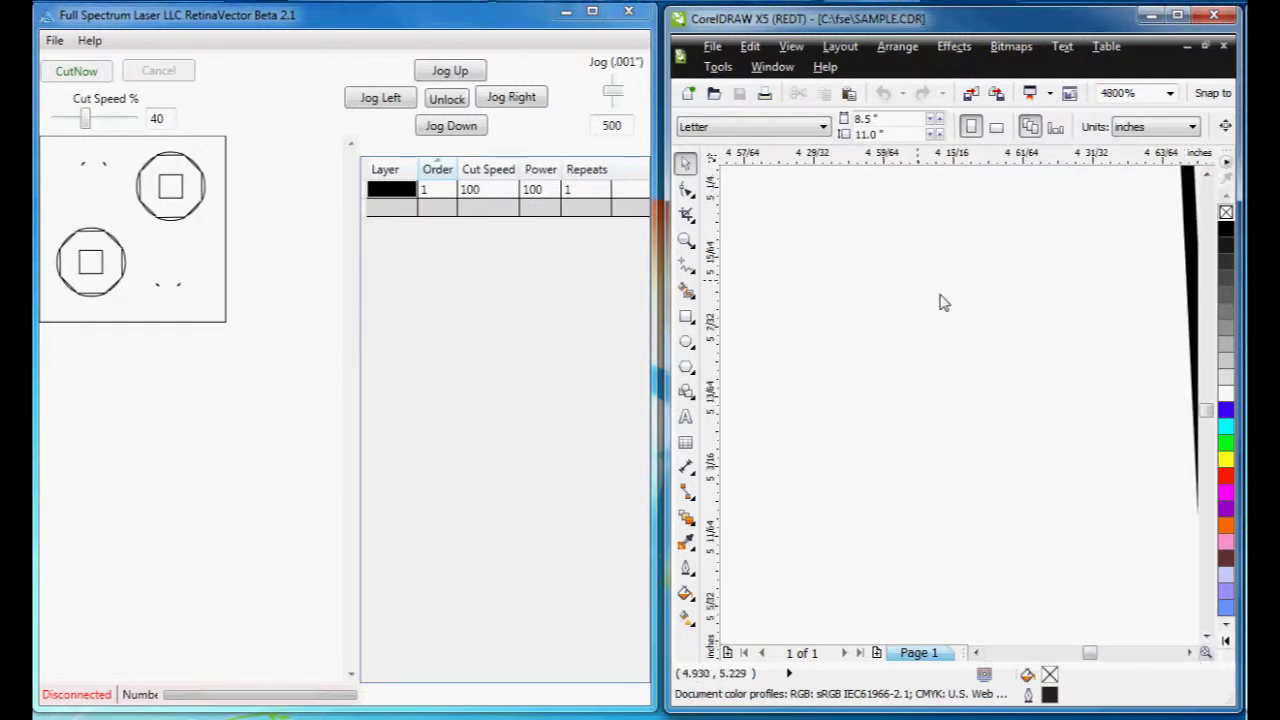
left_click(1191, 652)
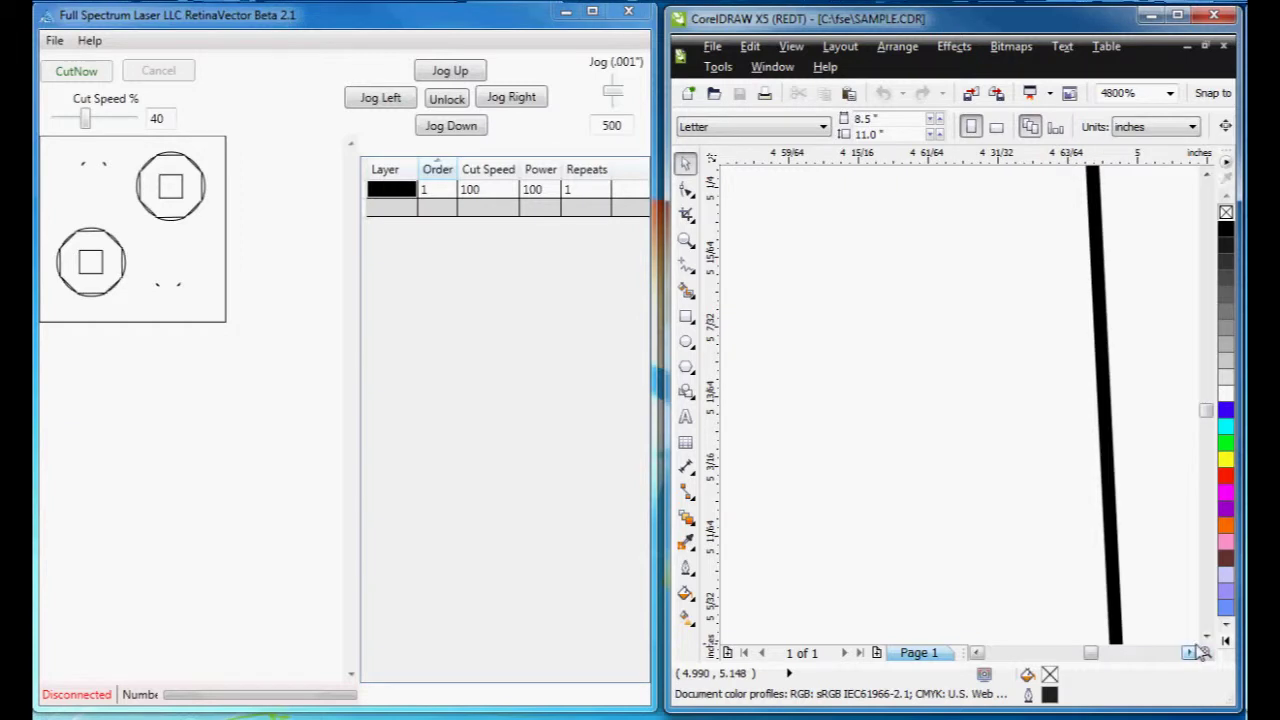
left_click(1205, 637)
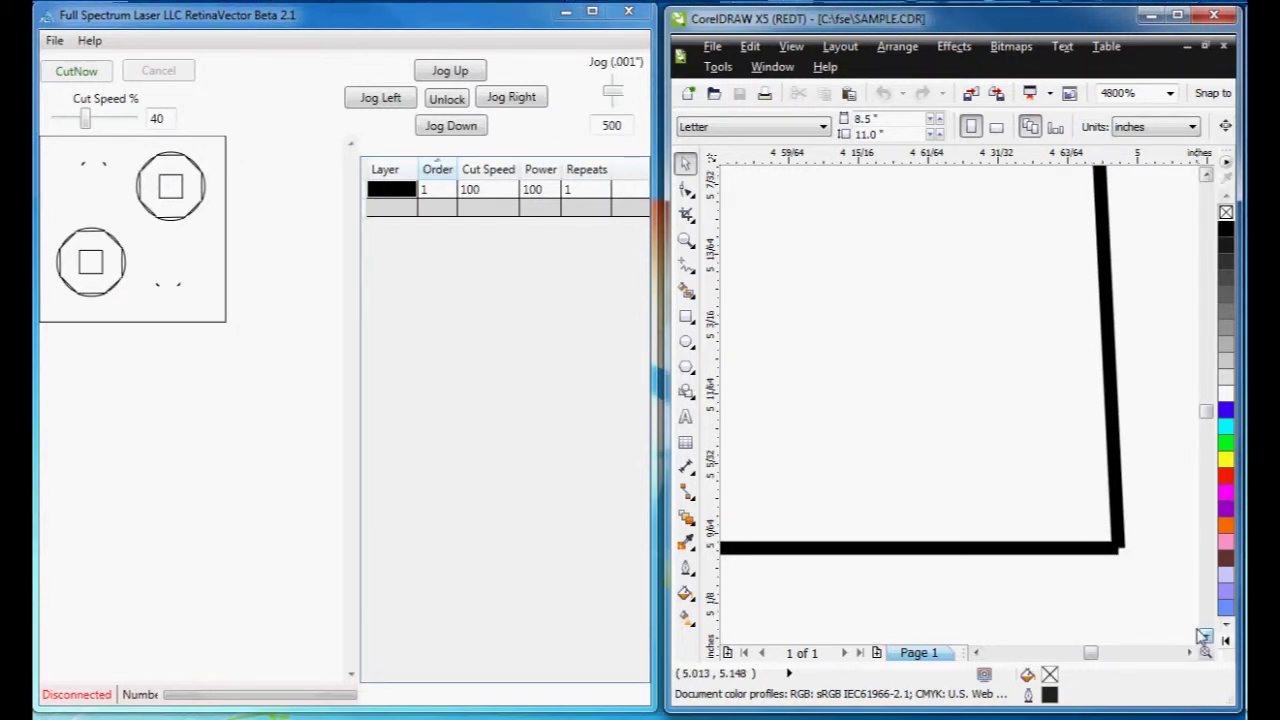
scroll(1071, 529, "up", 5)
scroll(996, 388, "down", 2)
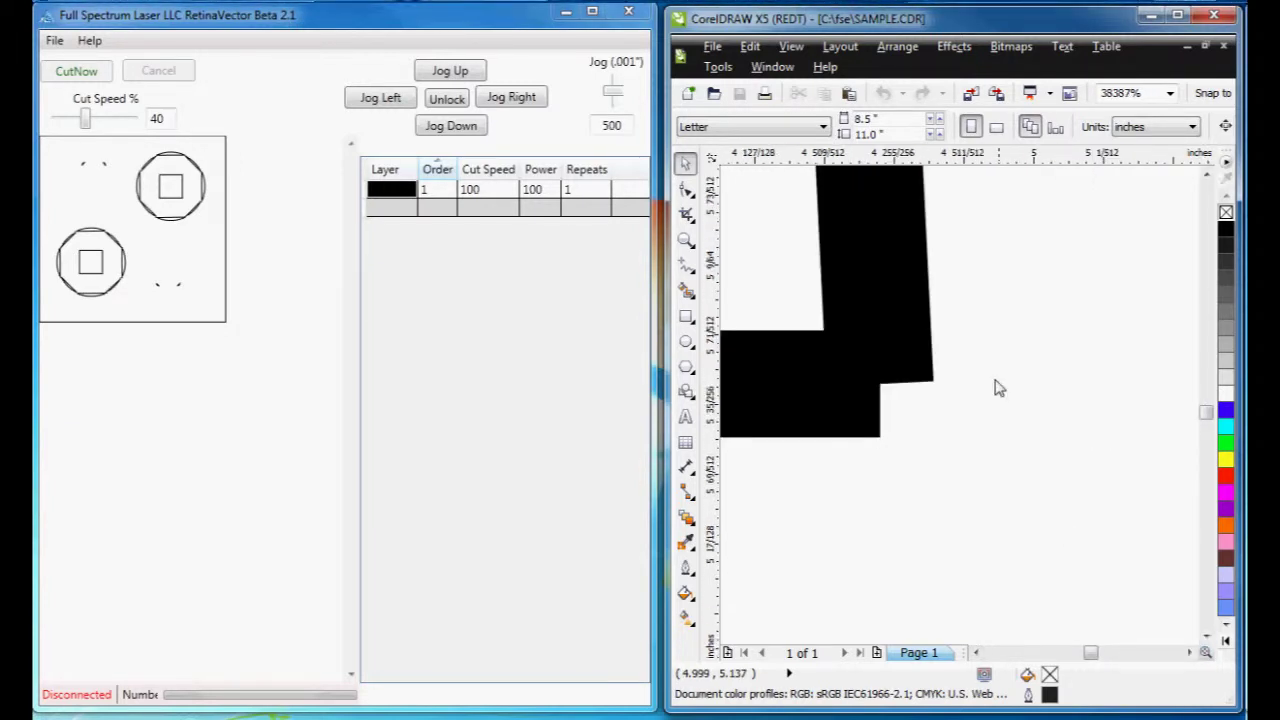
- Inspect the selected border's corner, then marquee-select all 55 pieces of the drawing
left_click(886, 385)
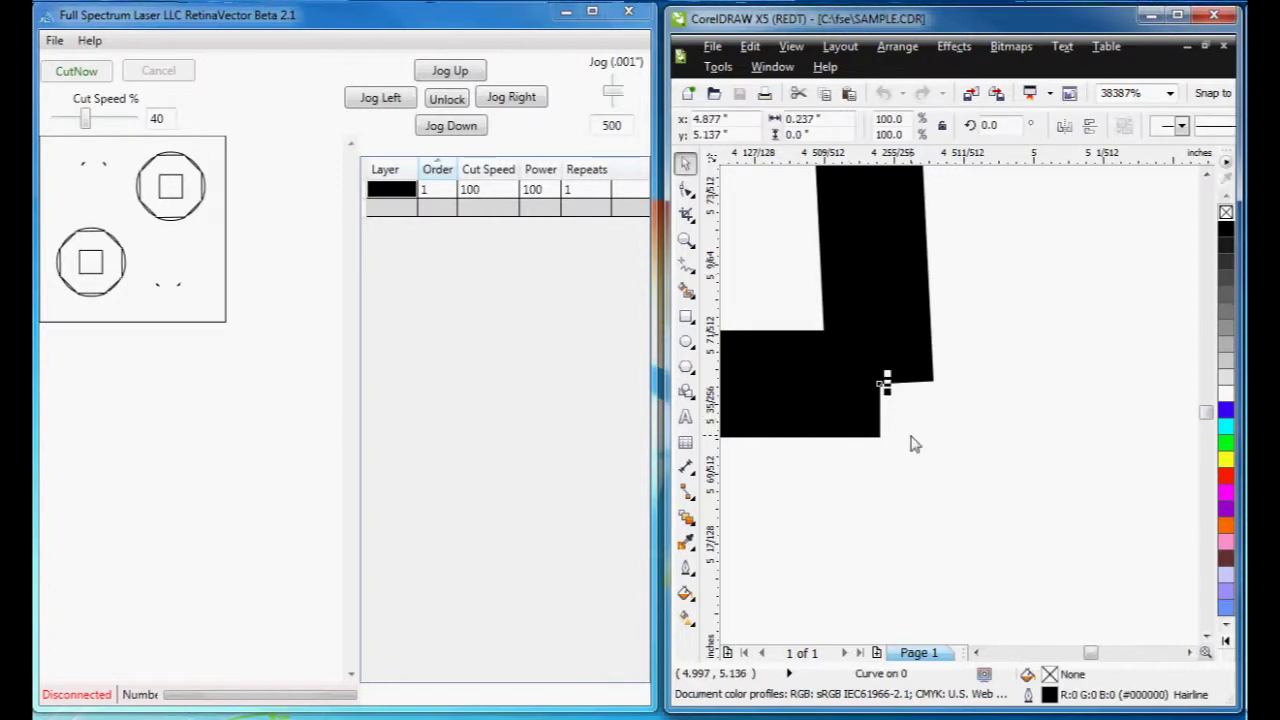
scroll(912, 444, "down", 2)
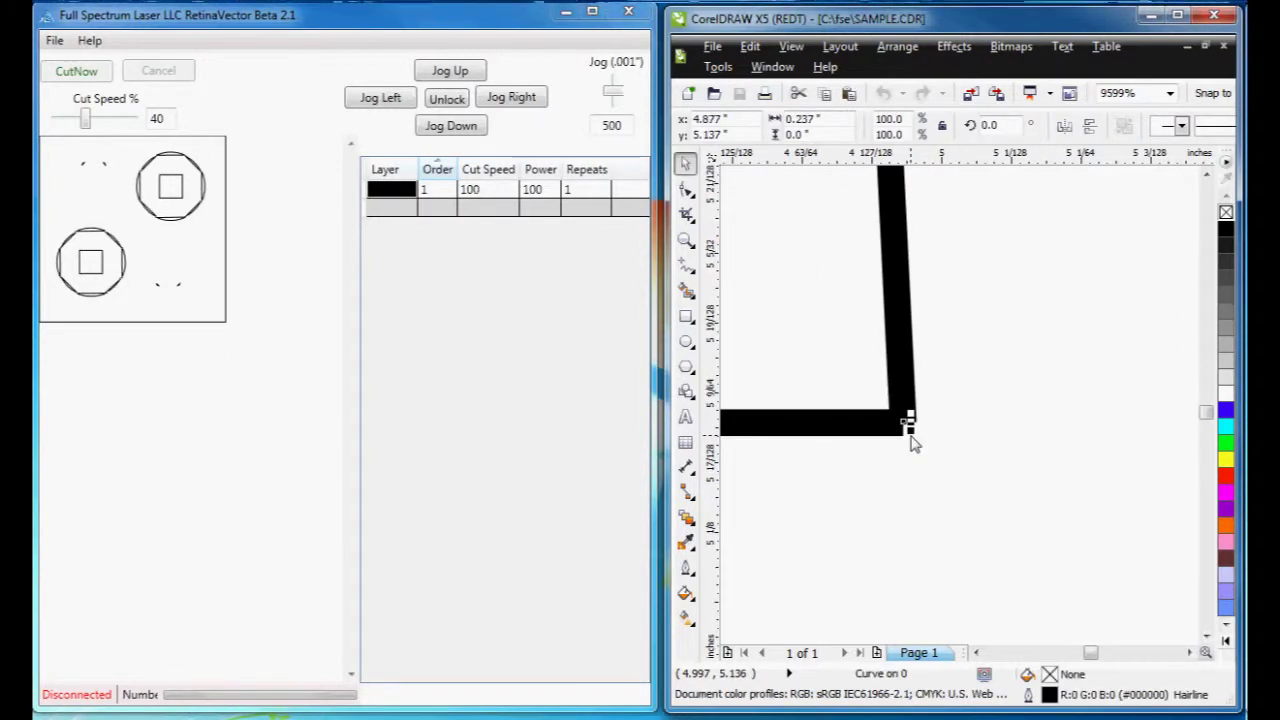
scroll(912, 444, "down", 8)
scroll(910, 440, "up", 2)
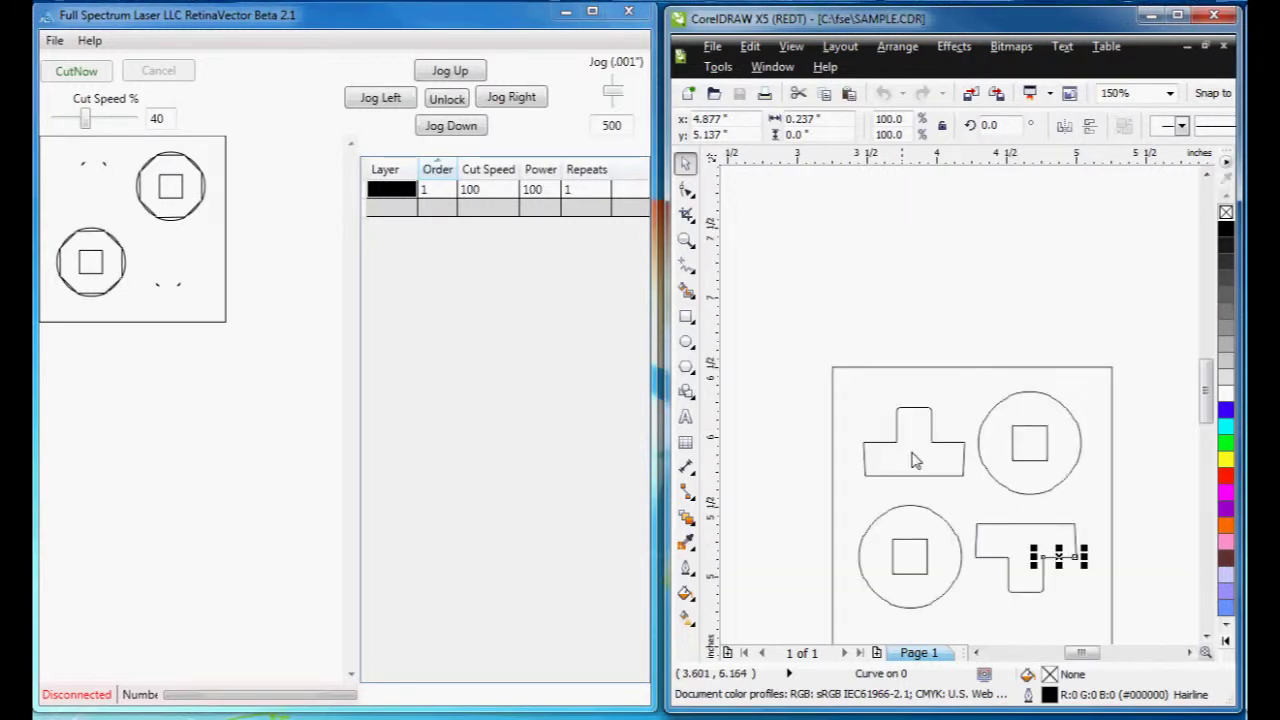
scroll(984, 550, "down", 2)
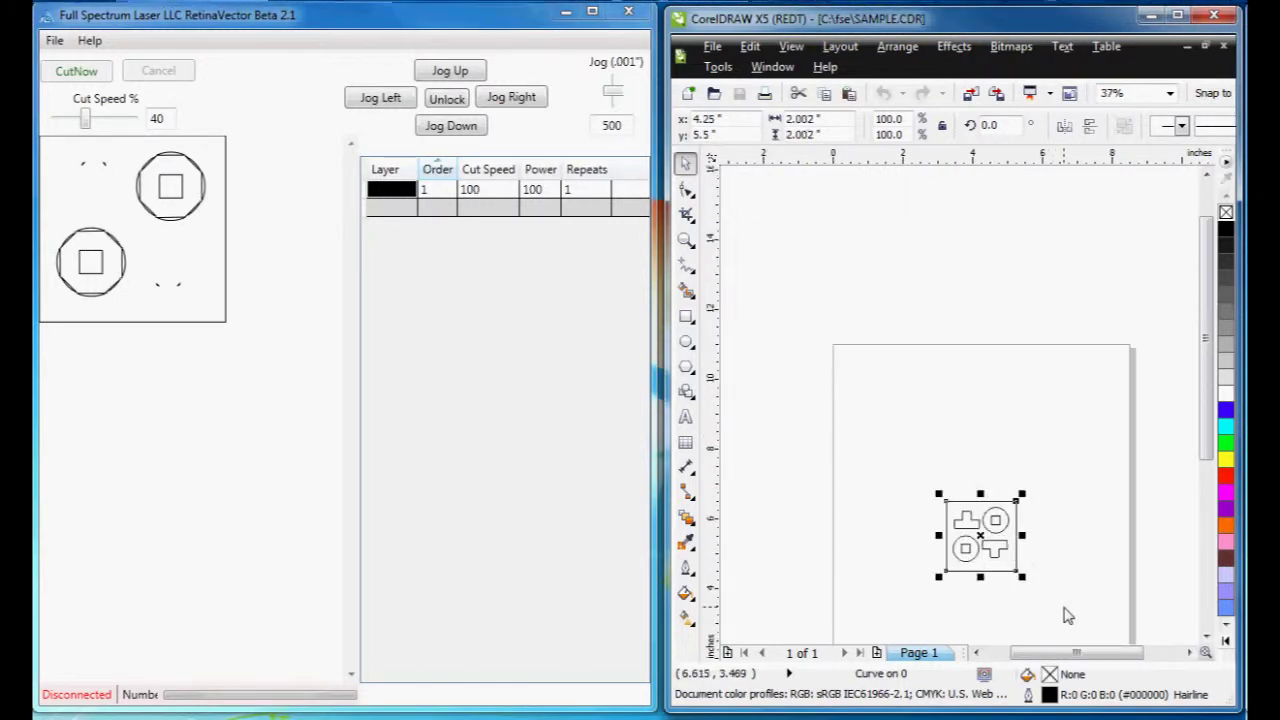
scroll(1017, 578, "up", 1)
left_click(1017, 578)
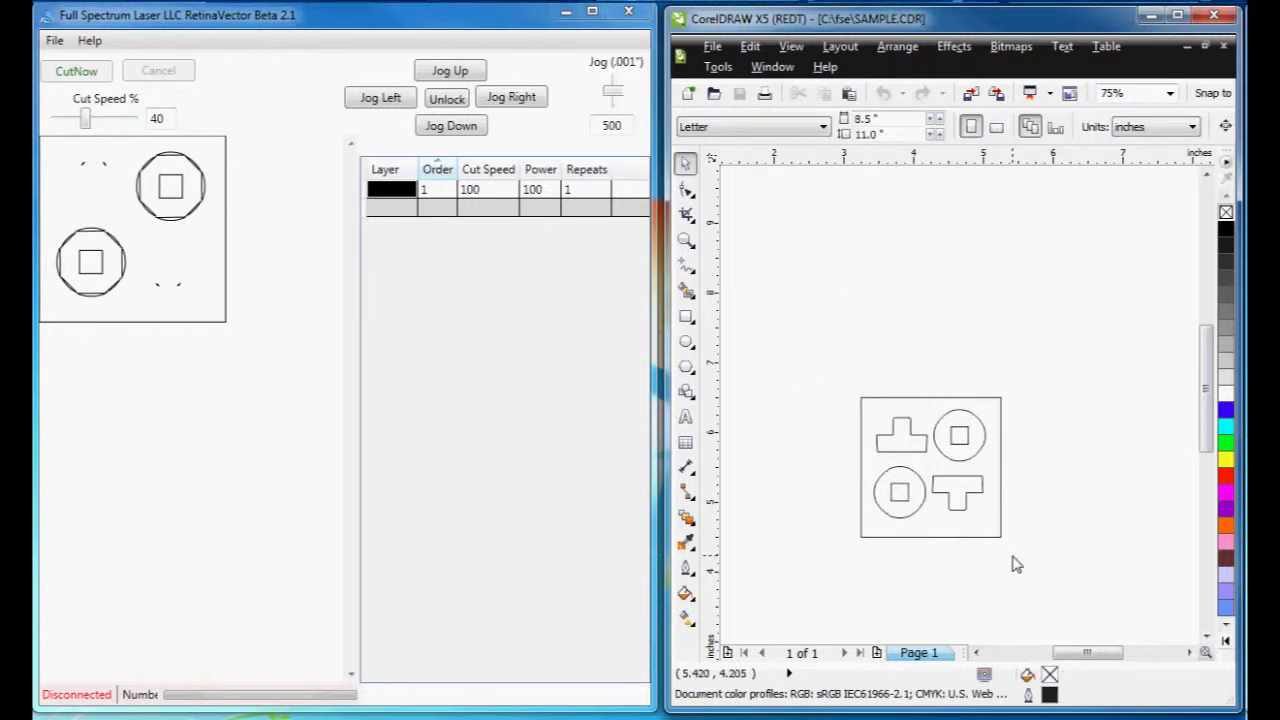
mouse_move(821, 355)
left_mouse_down()
mouse_move(900, 478)
mouse_move(1052, 595)
left_mouse_up()
- Join the selected pieces with Join Curves (Extend, 0.1" gap tolerance), reducing 55 objects to 7
left_click(897, 48)
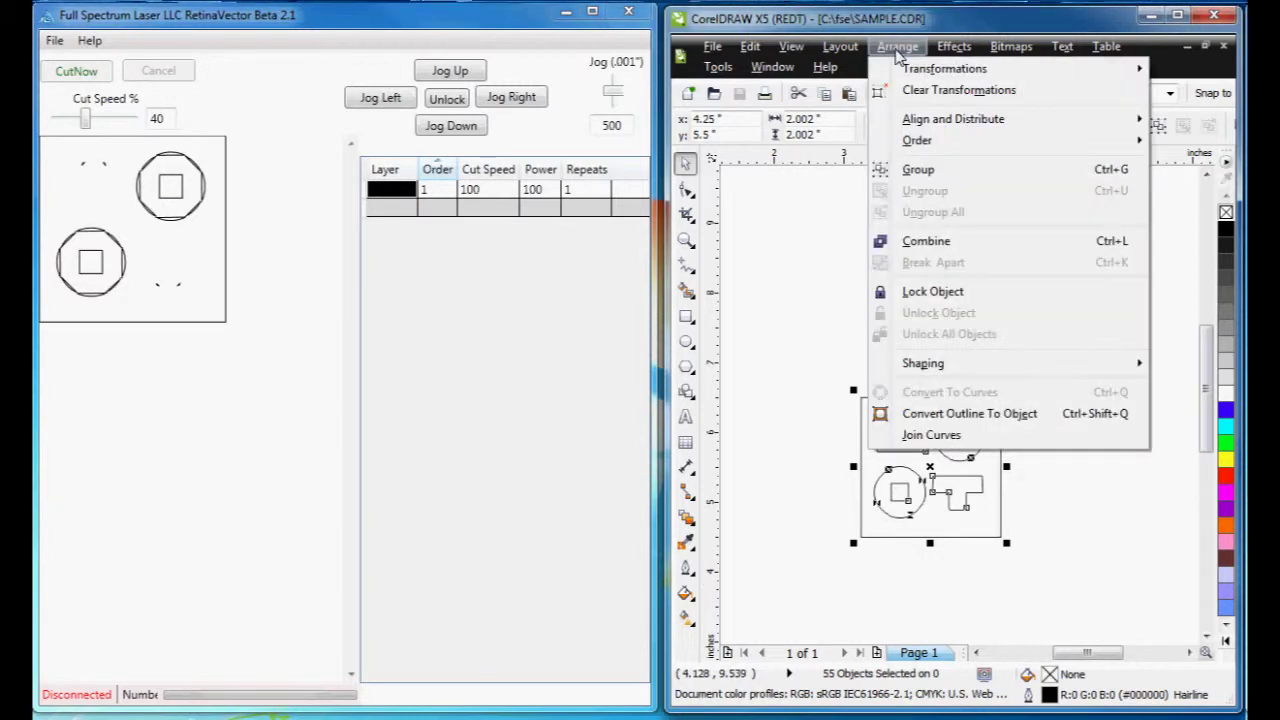
left_click(924, 436)
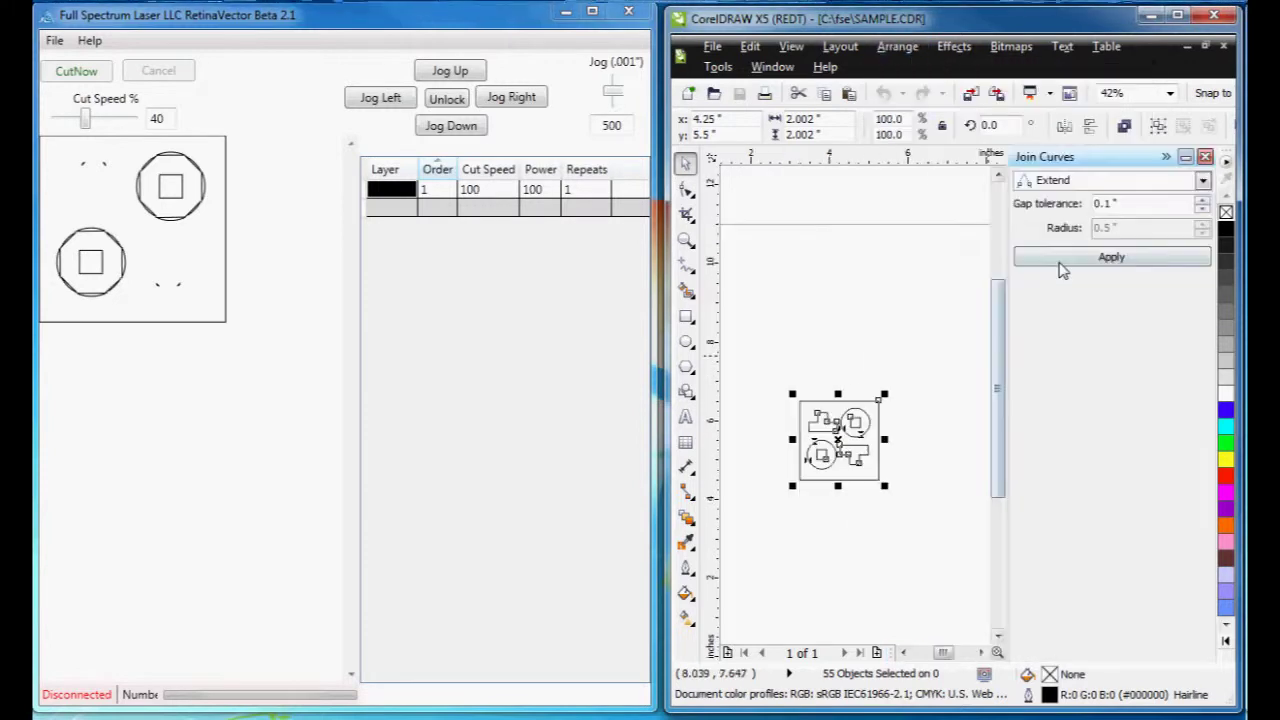
left_click(1062, 258)
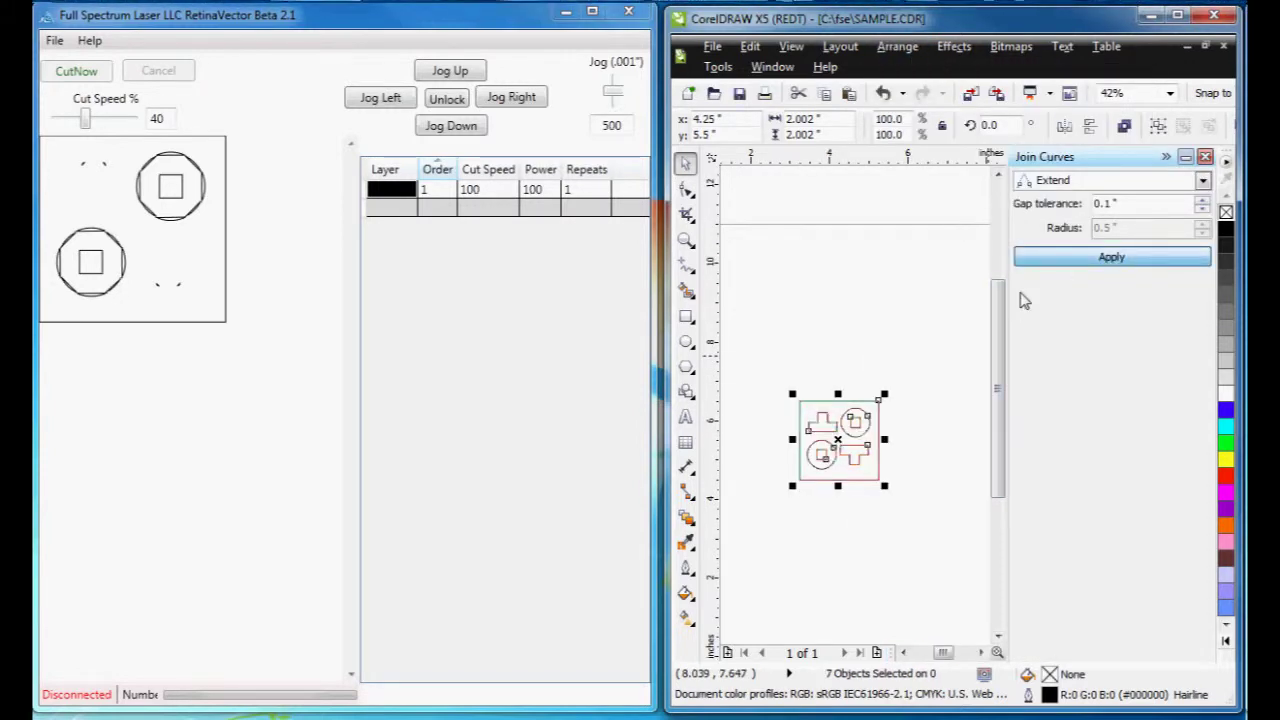
left_click(920, 422)
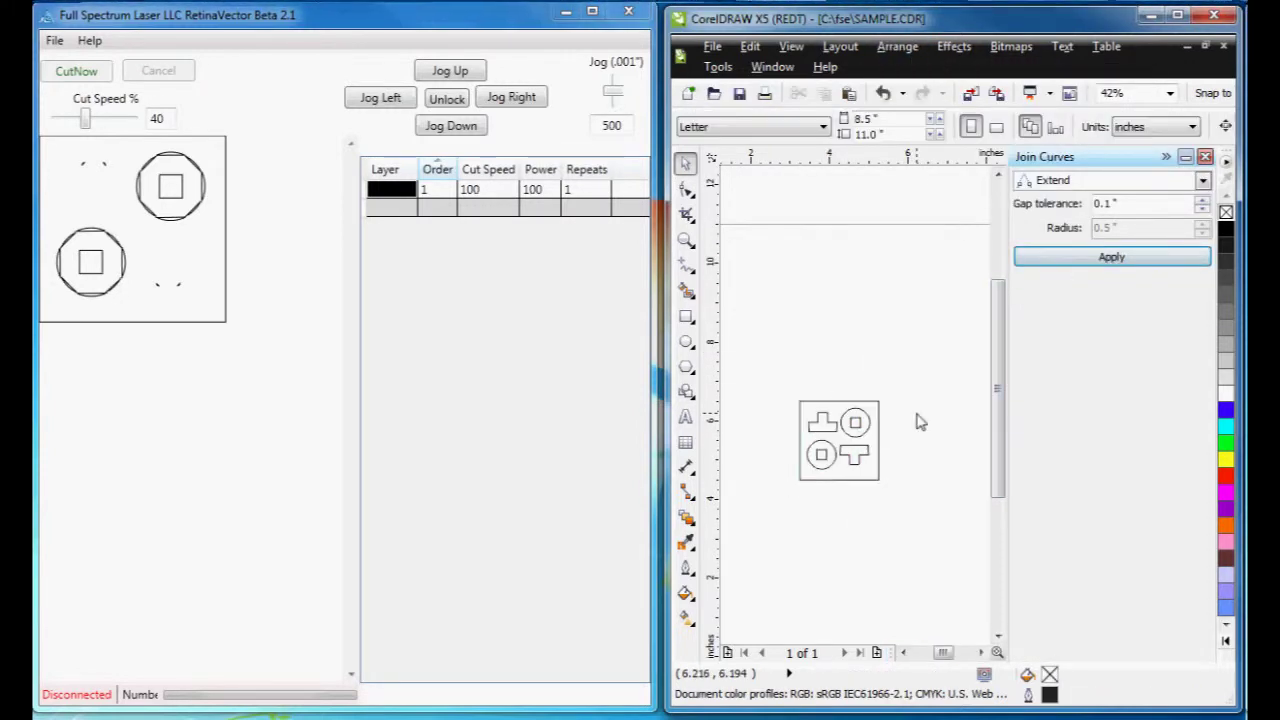
- Close the Join Curves docker and reprint the joined drawing to the Full Spectrum driver
left_click(1205, 157)
scroll(971, 560, "up", 1)
scroll(940, 583, "up", 1)
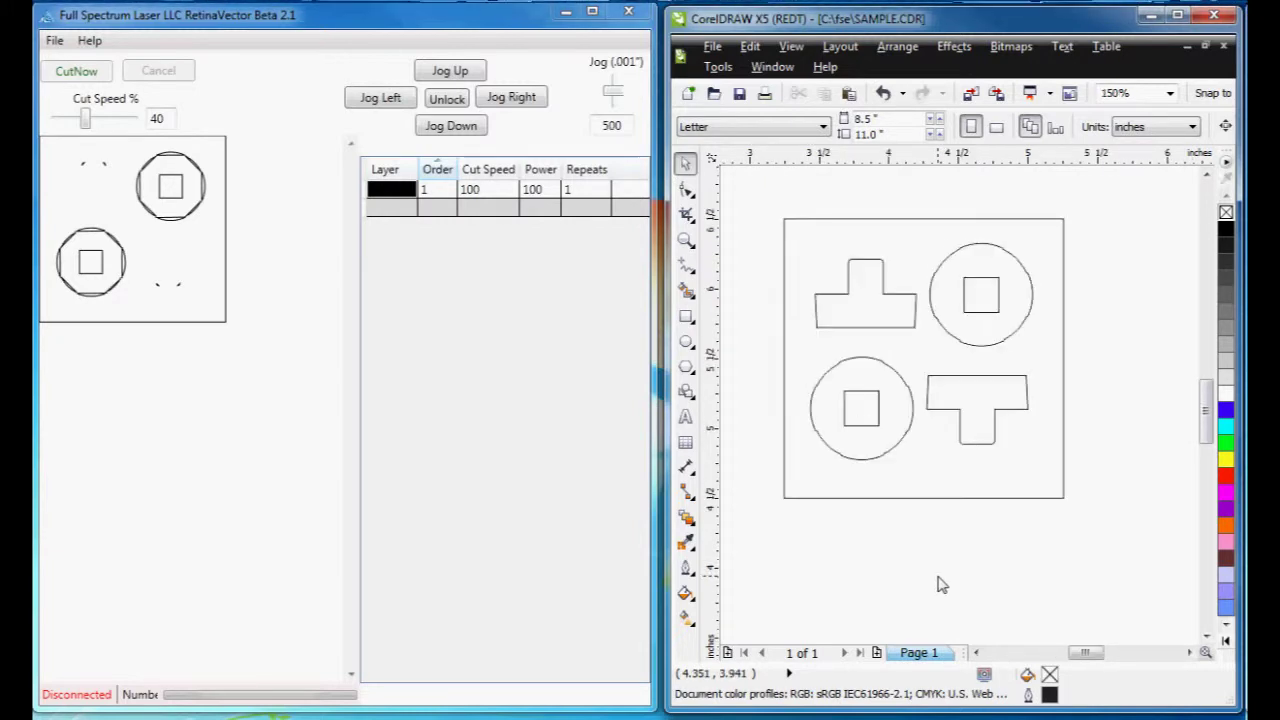
left_click(712, 47)
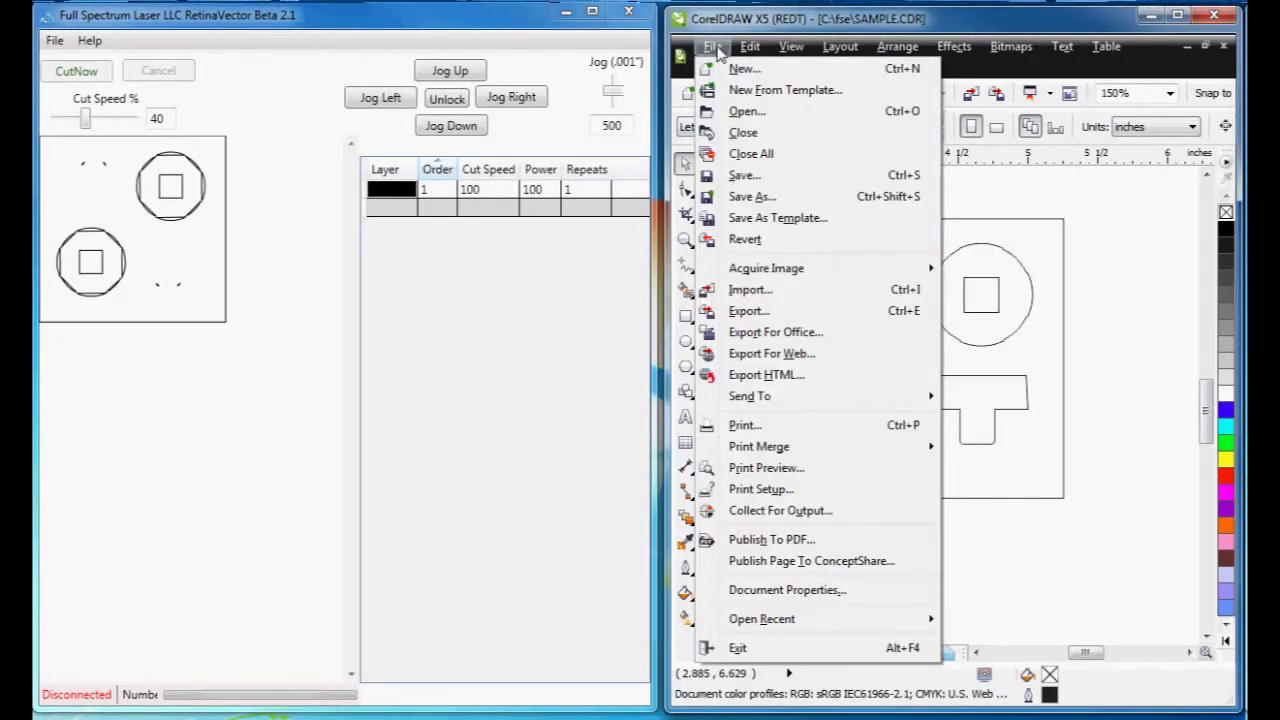
key("Escape")
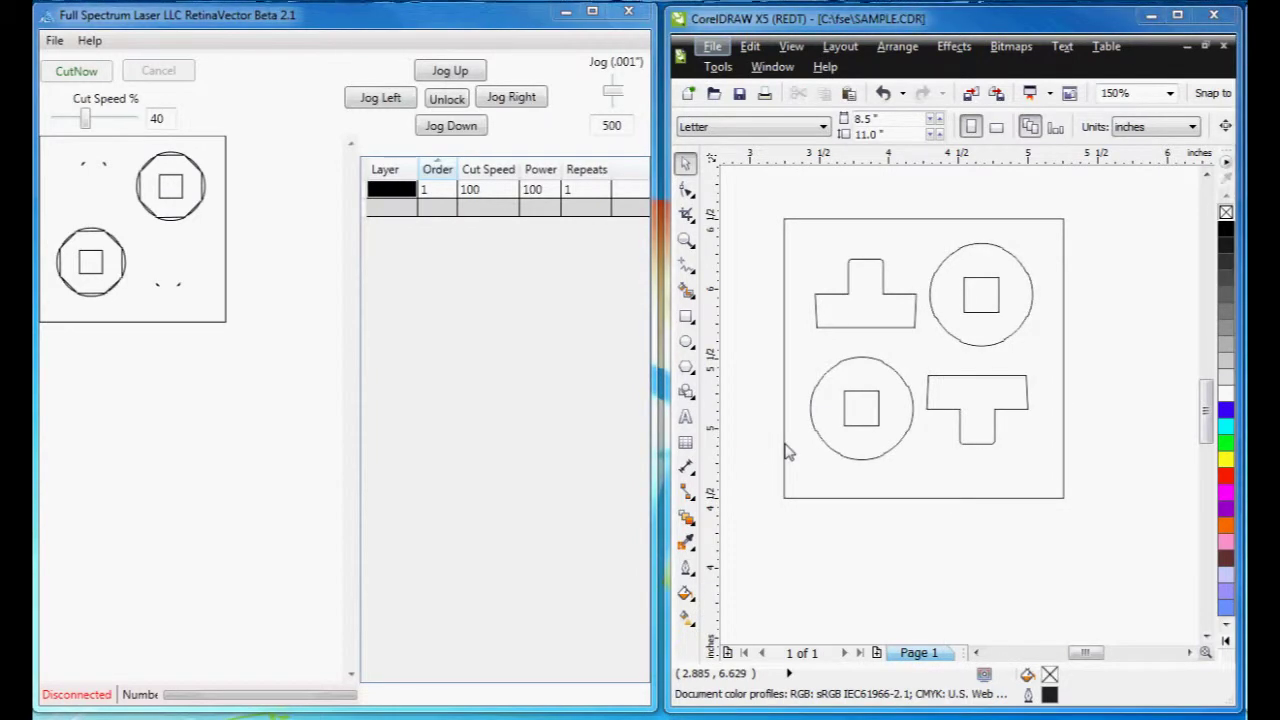
key("ctrl+p")
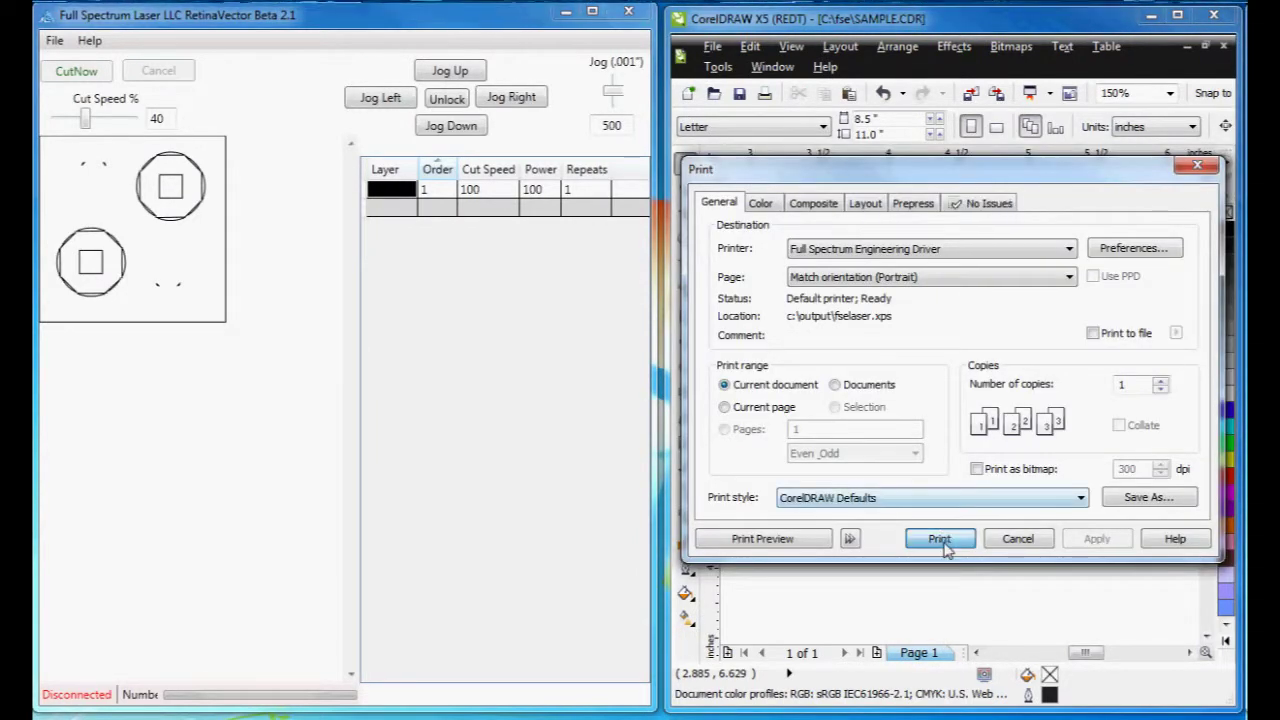
left_click(937, 539)
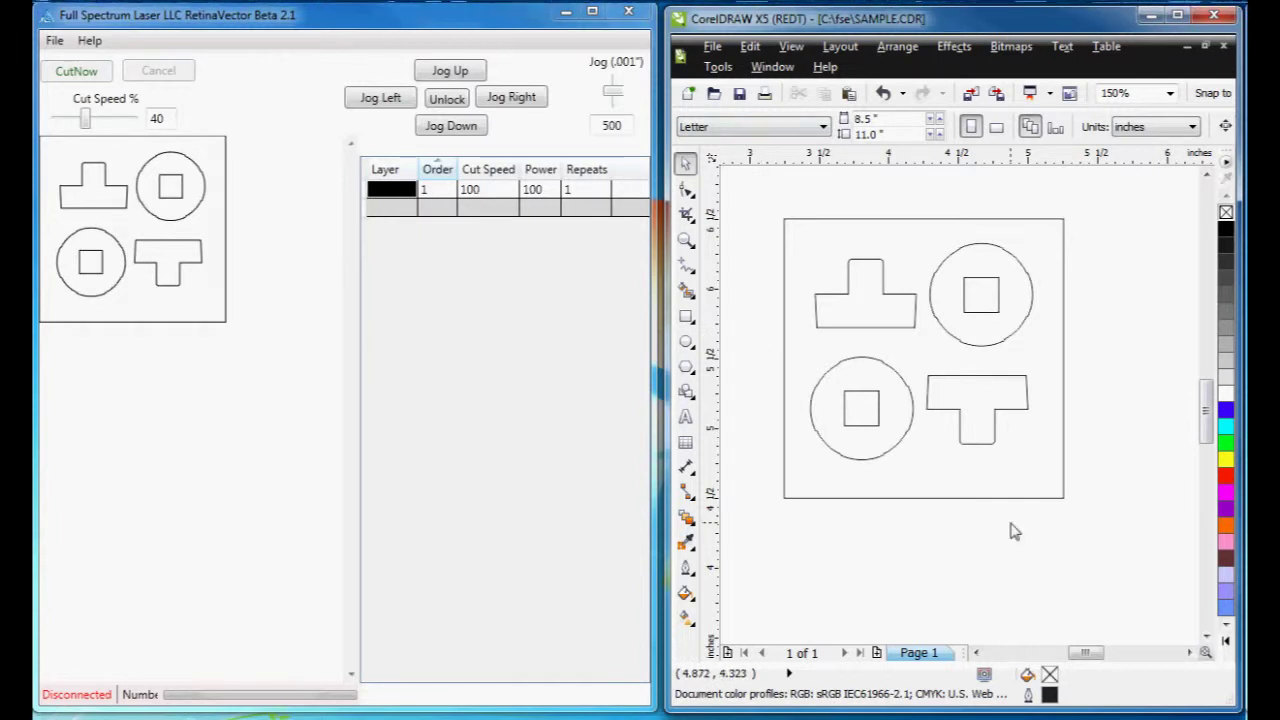
- Set the outer square border's outline to Hairline width and Red colour
left_click(817, 222)
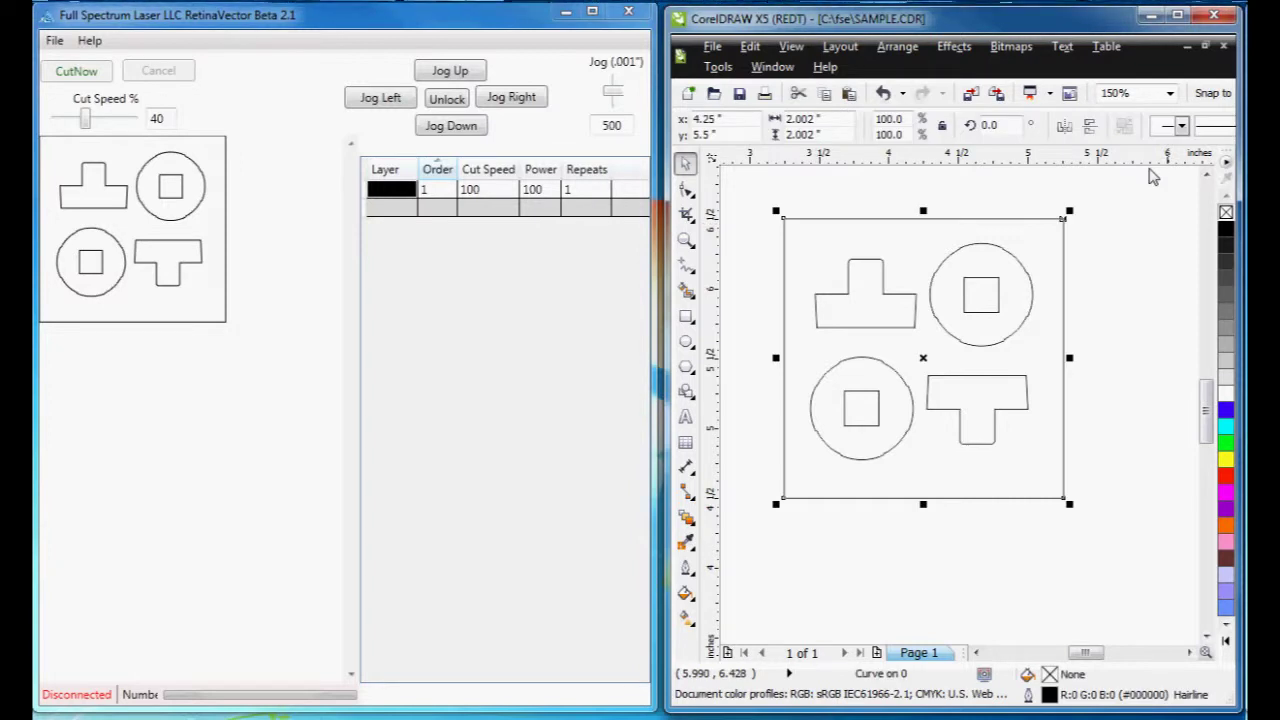
left_click(686, 568)
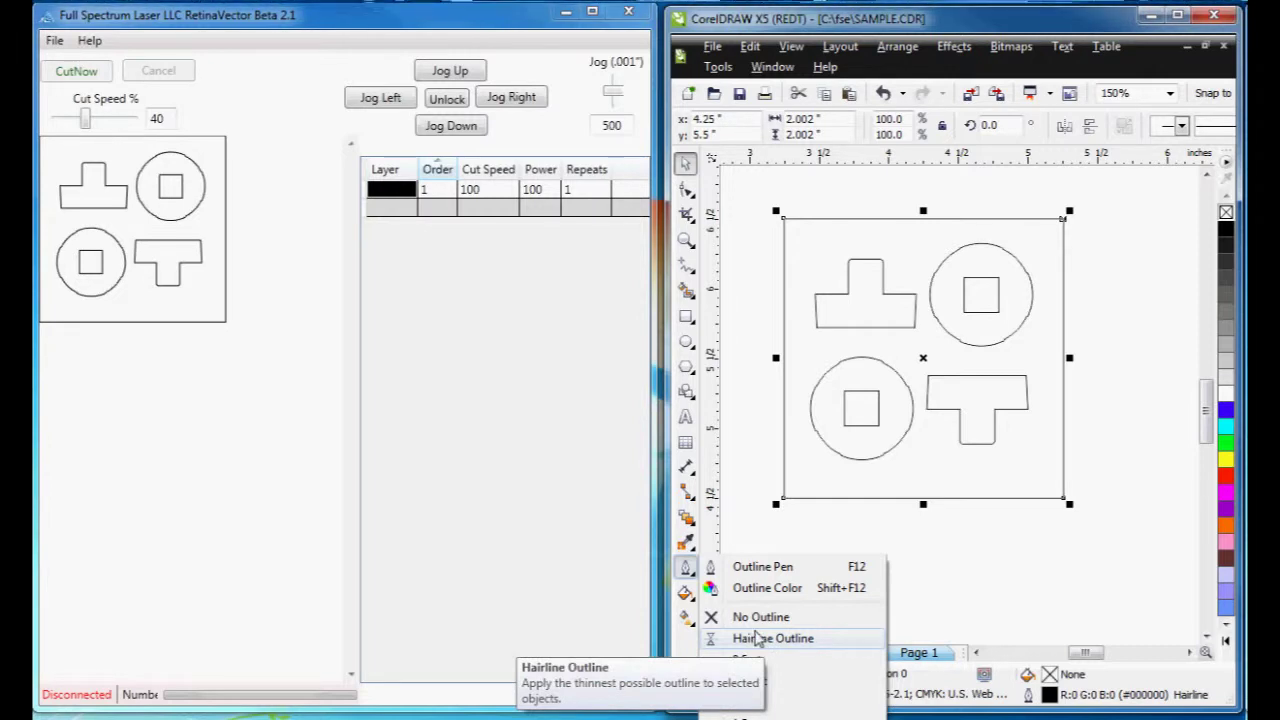
left_click(932, 515)
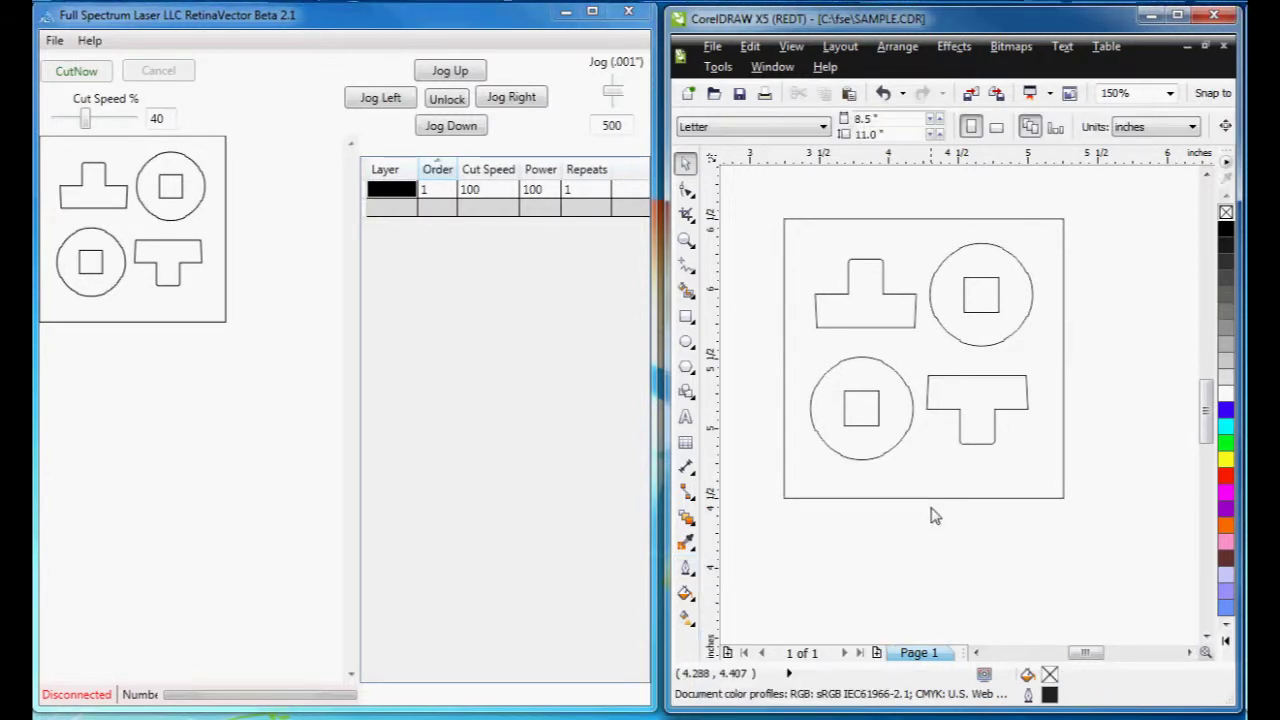
key("ctrl+a")
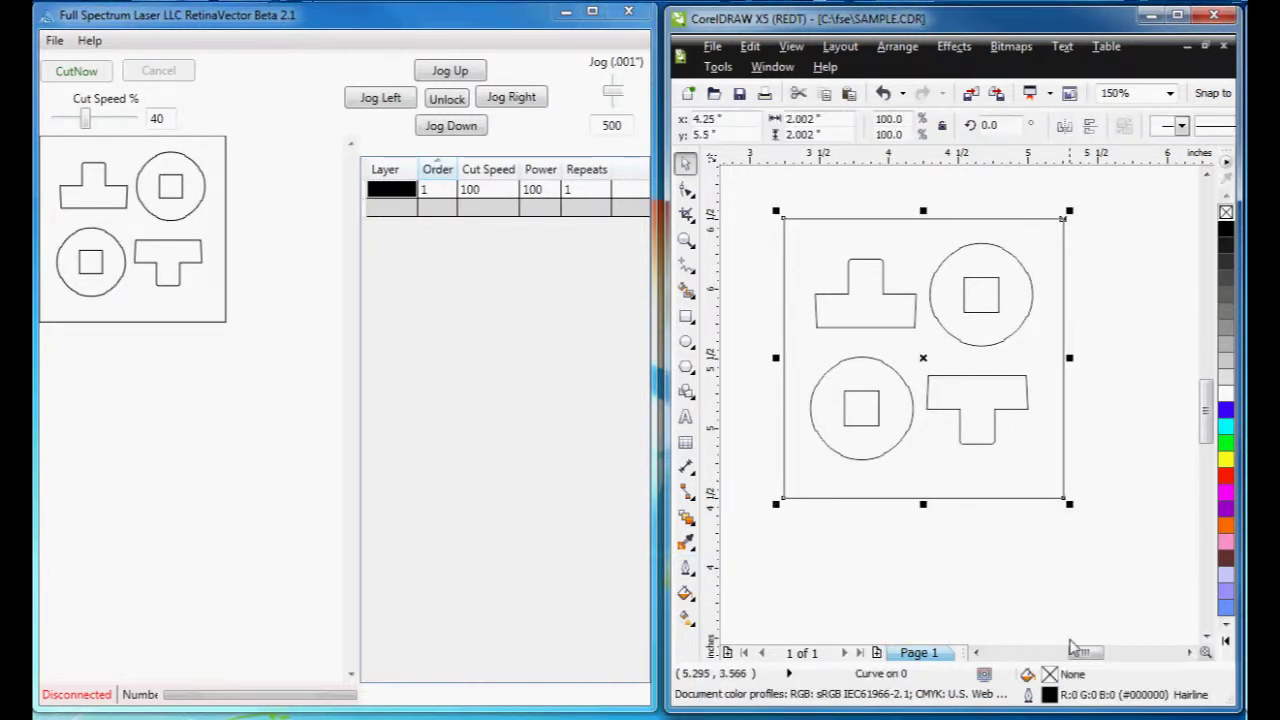
double_click(1048, 694)
left_click(872, 217)
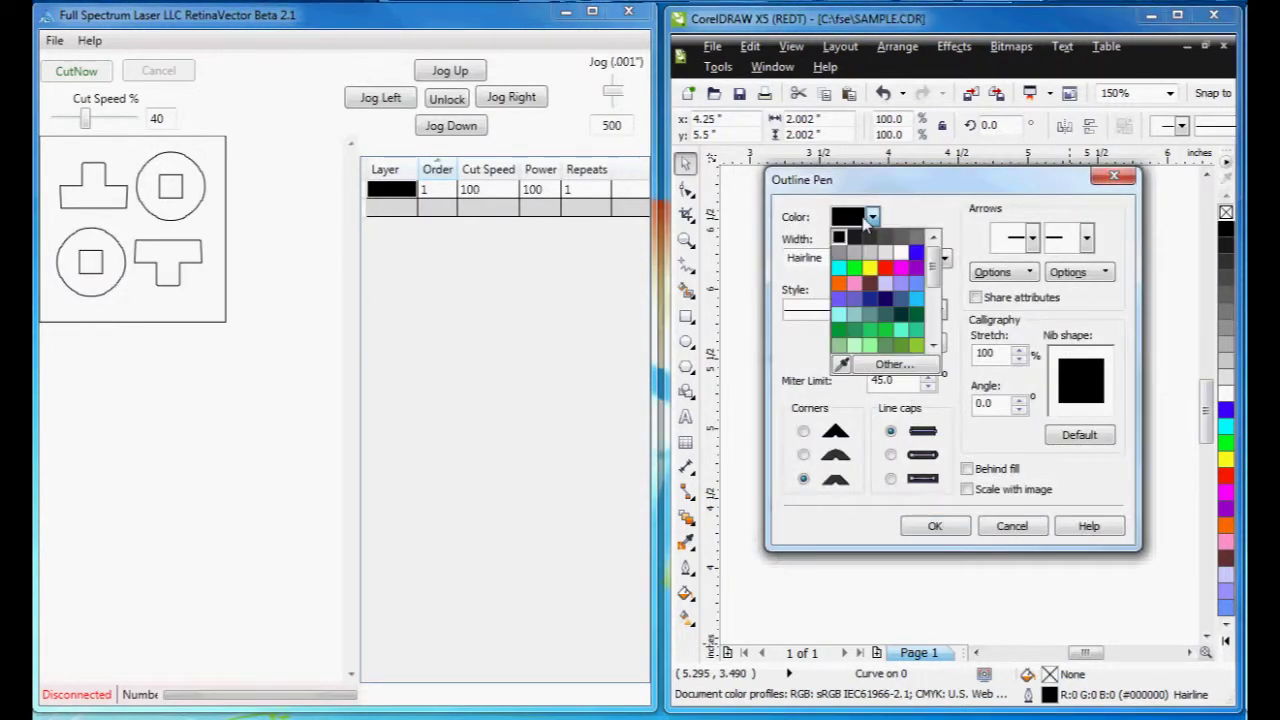
left_click(886, 268)
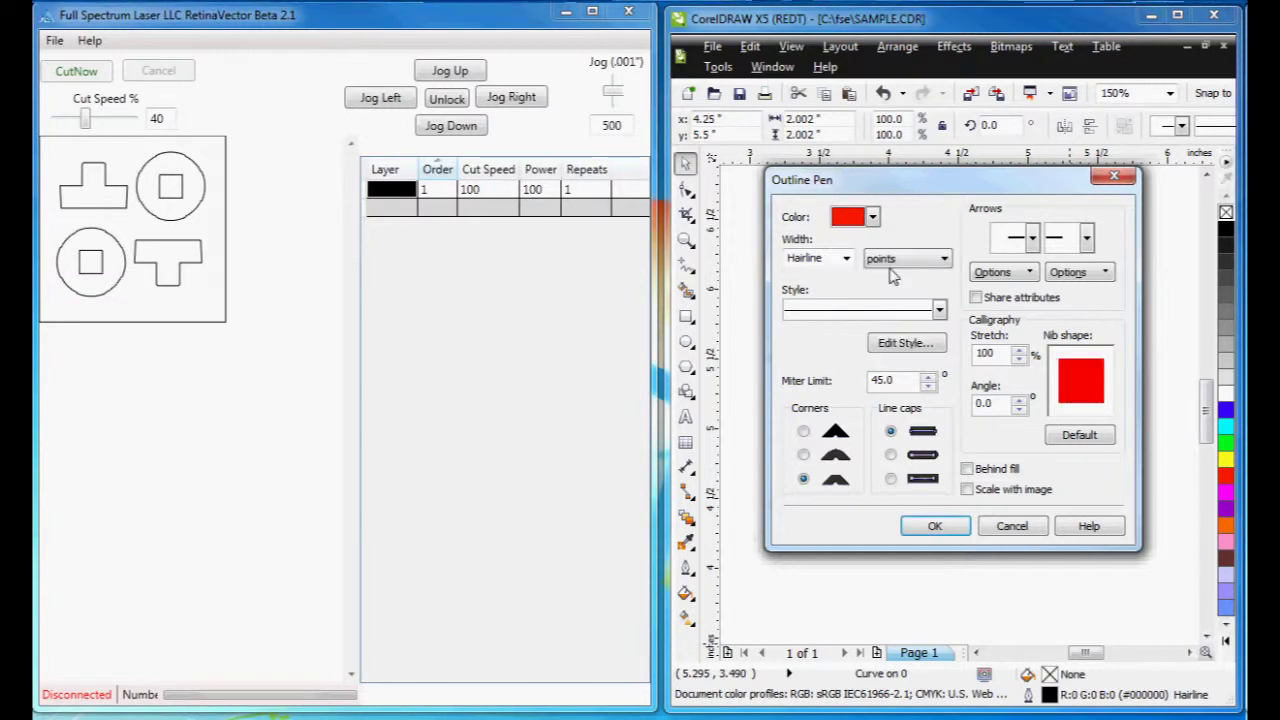
left_click(934, 526)
left_click(760, 418)
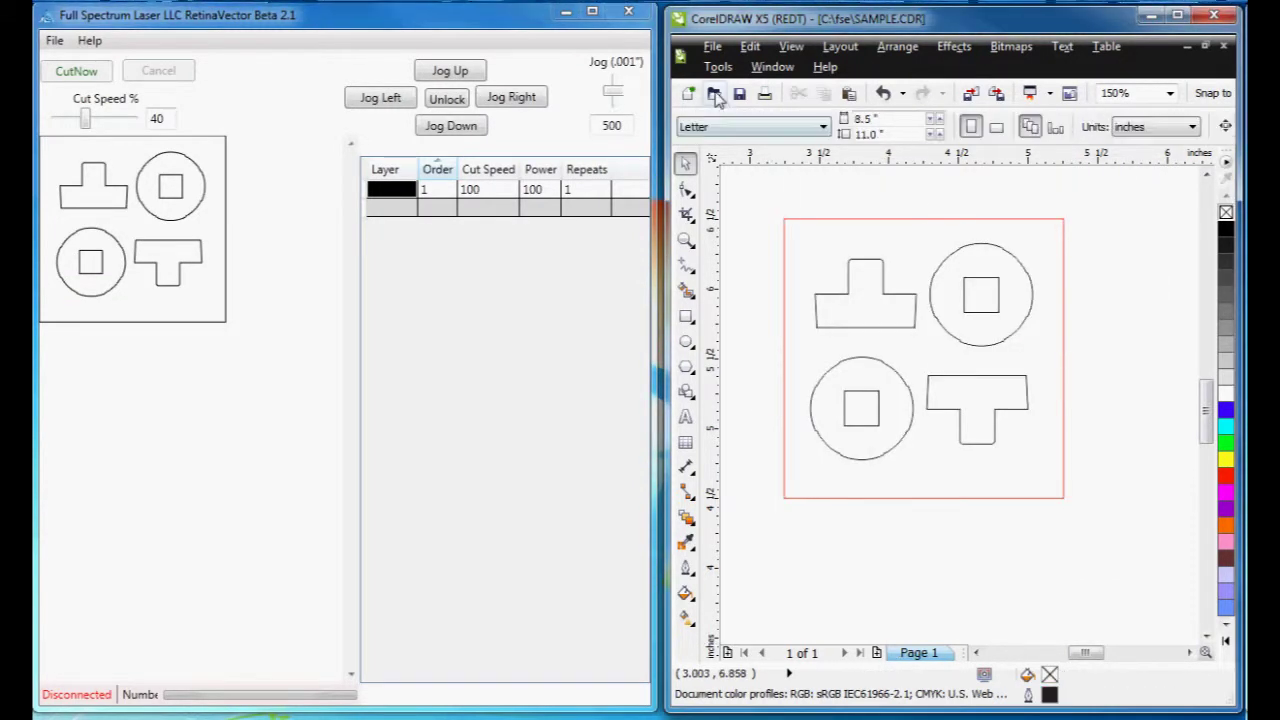
- Print the drawing again via File > Print to add the red layer in RetinaVector
left_click(712, 47)
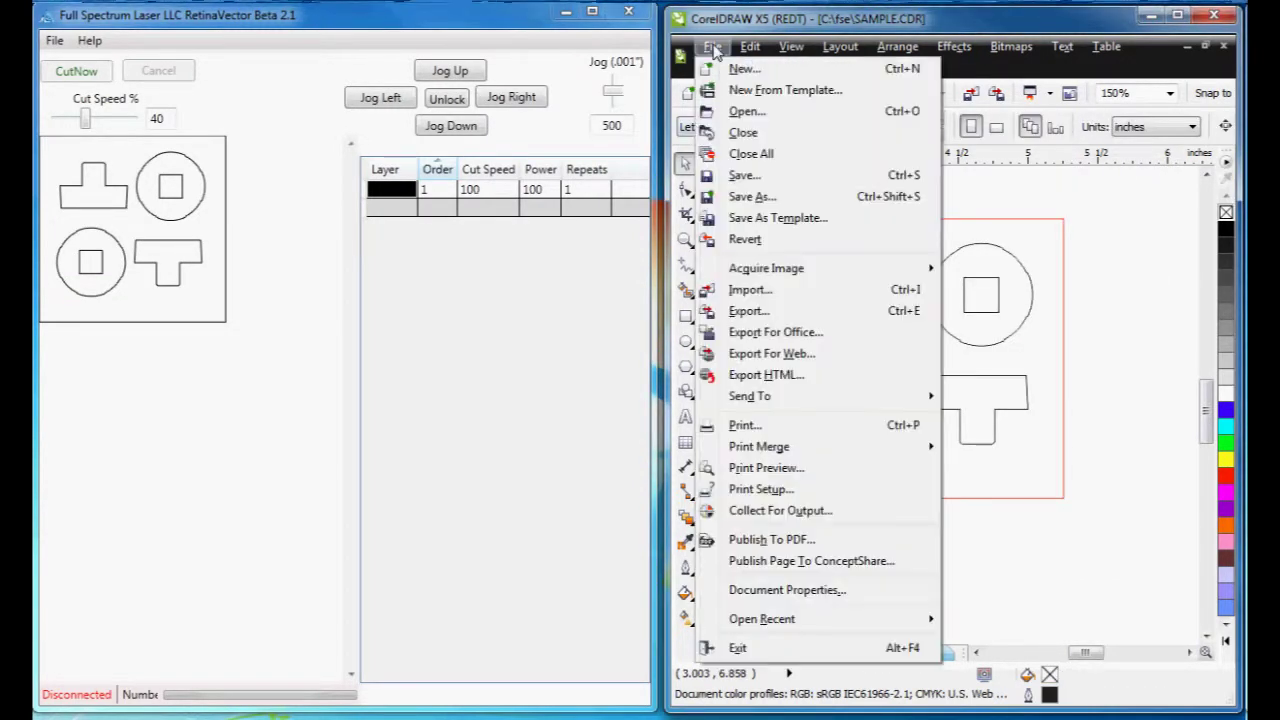
left_click(743, 425)
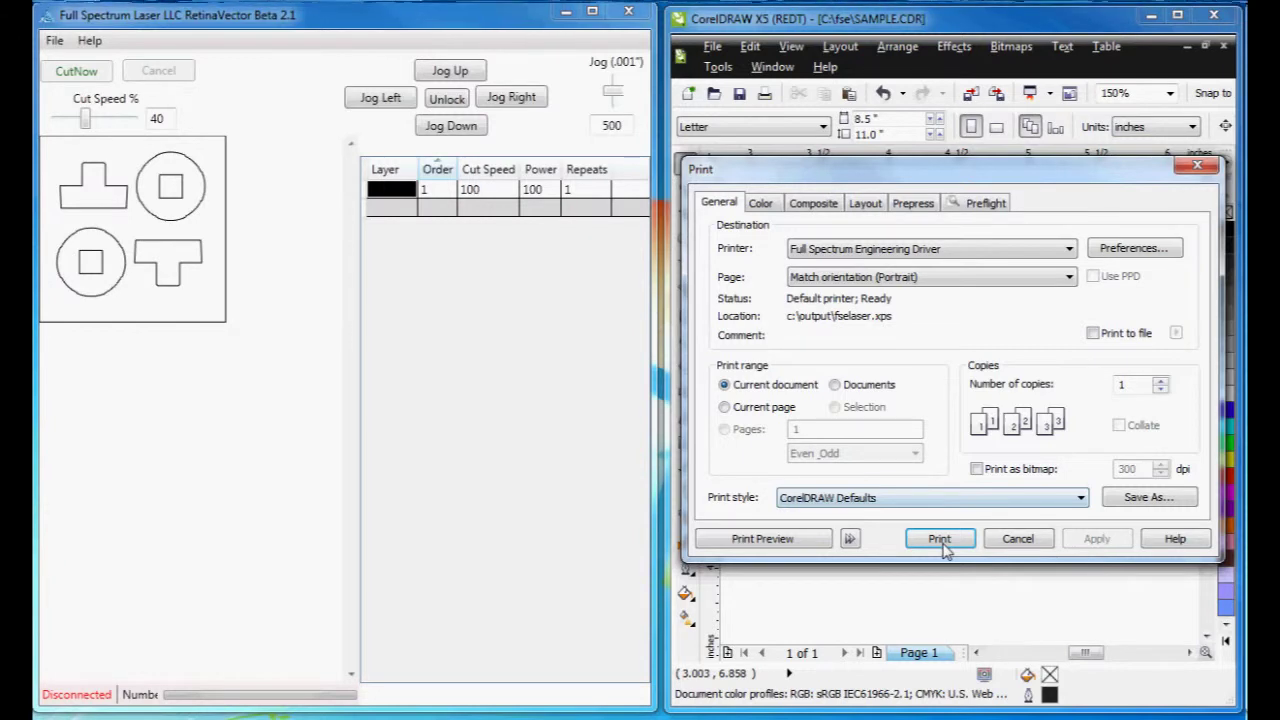
left_click(944, 546)
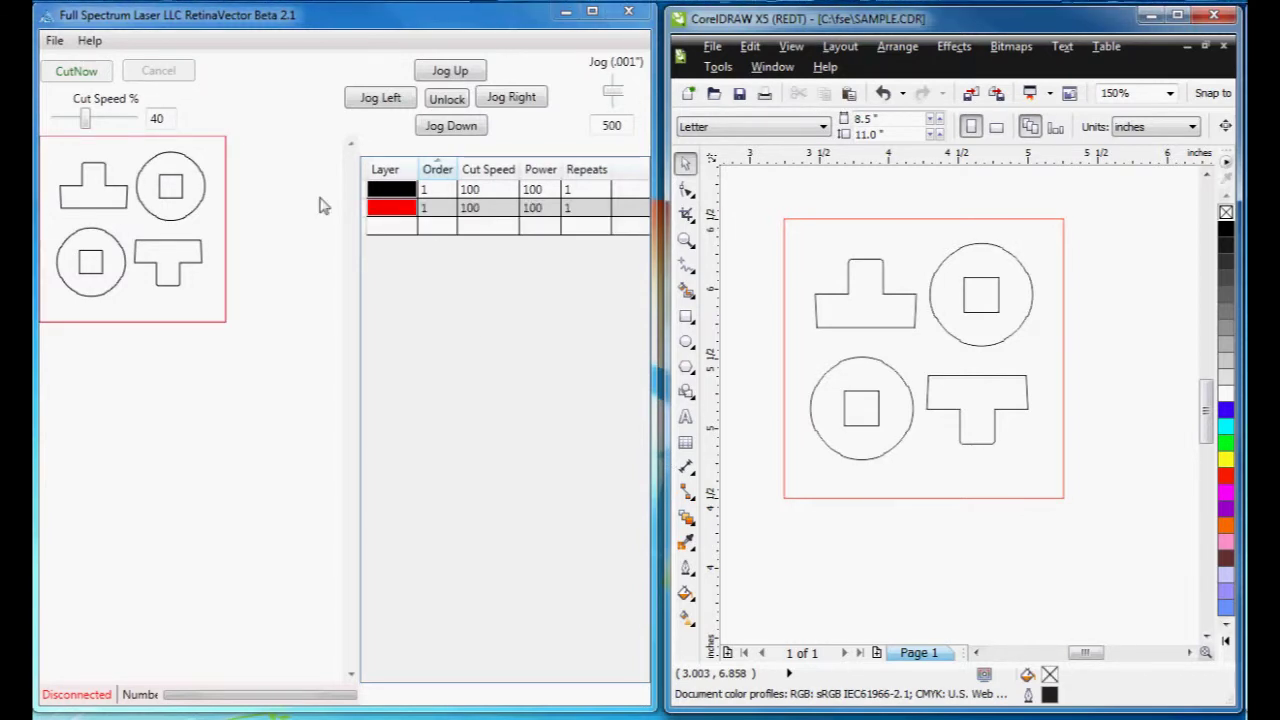
- Set the red layer's order to 2, cut speed to 50 and power to 10
left_click(436, 213)
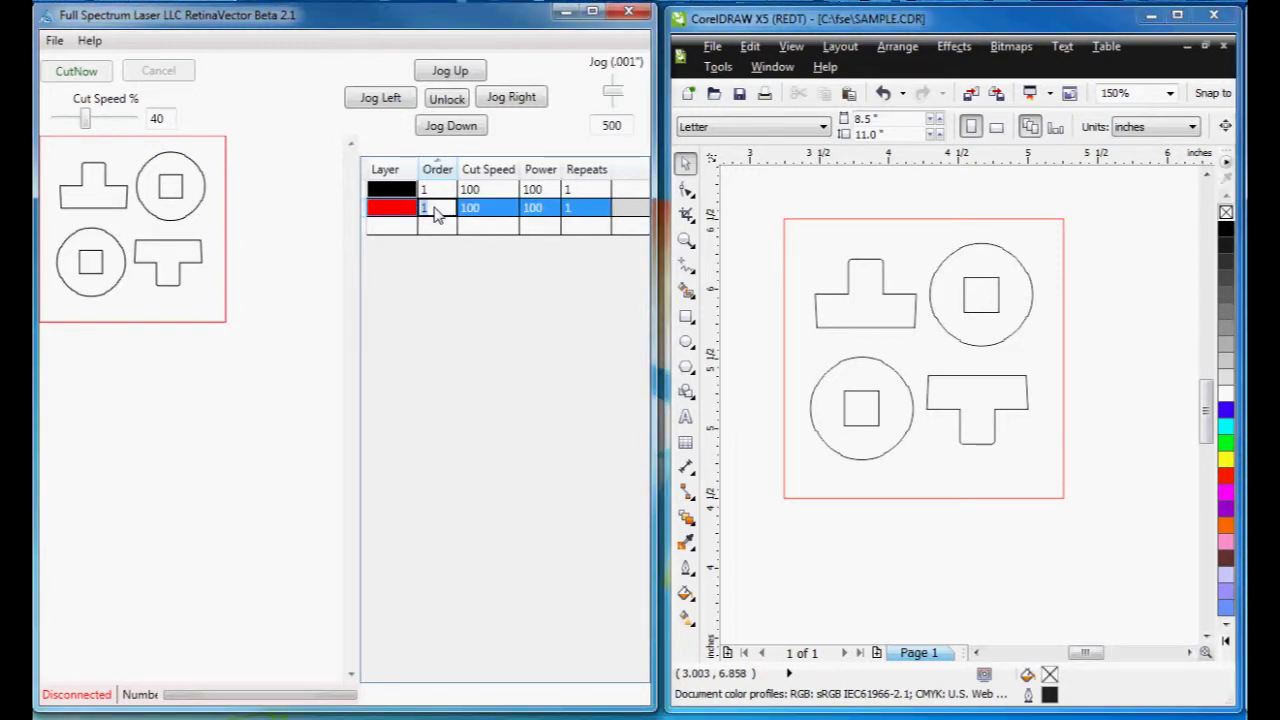
type("2")
left_click(503, 209)
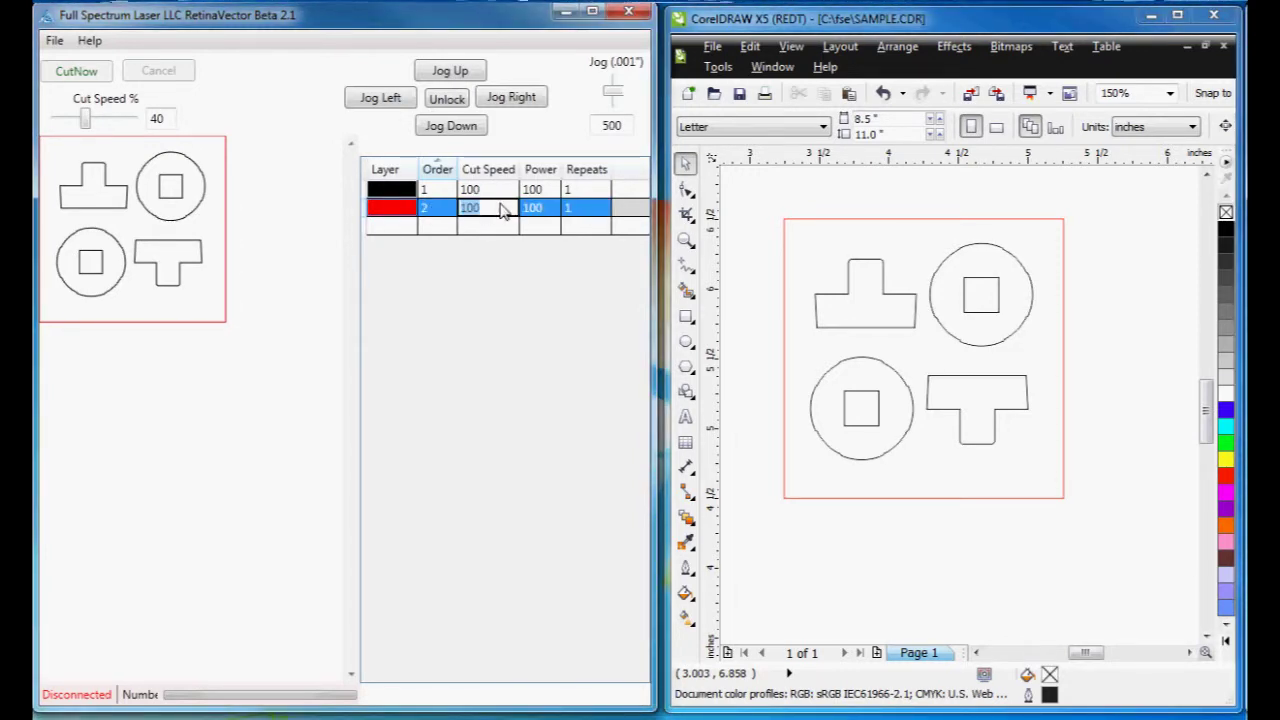
type("50")
left_click(533, 211)
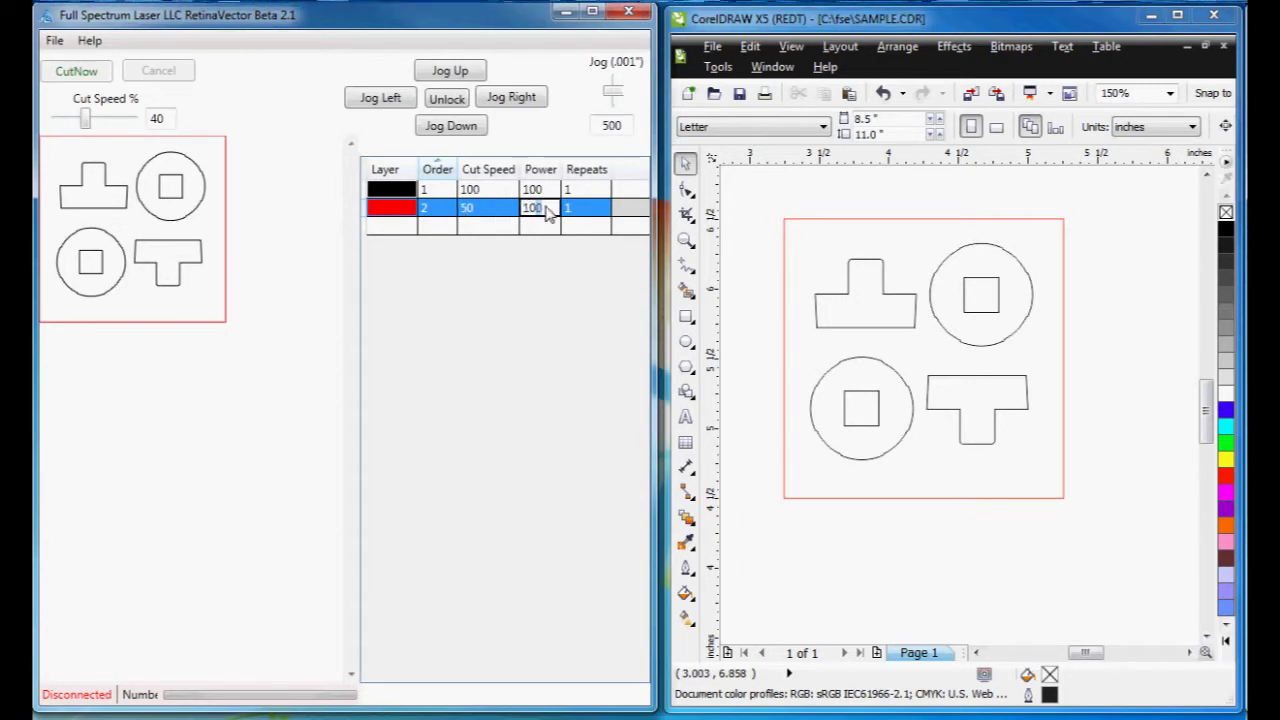
key("BackSpace")
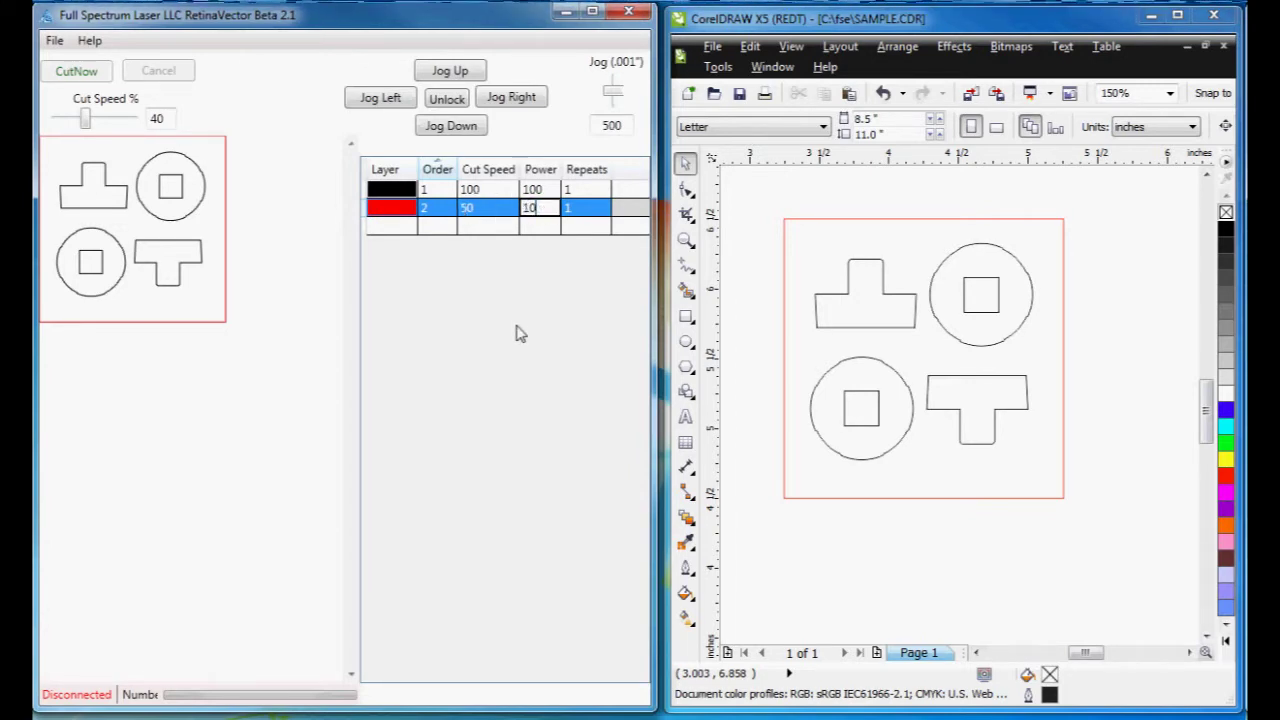
left_click(397, 248)
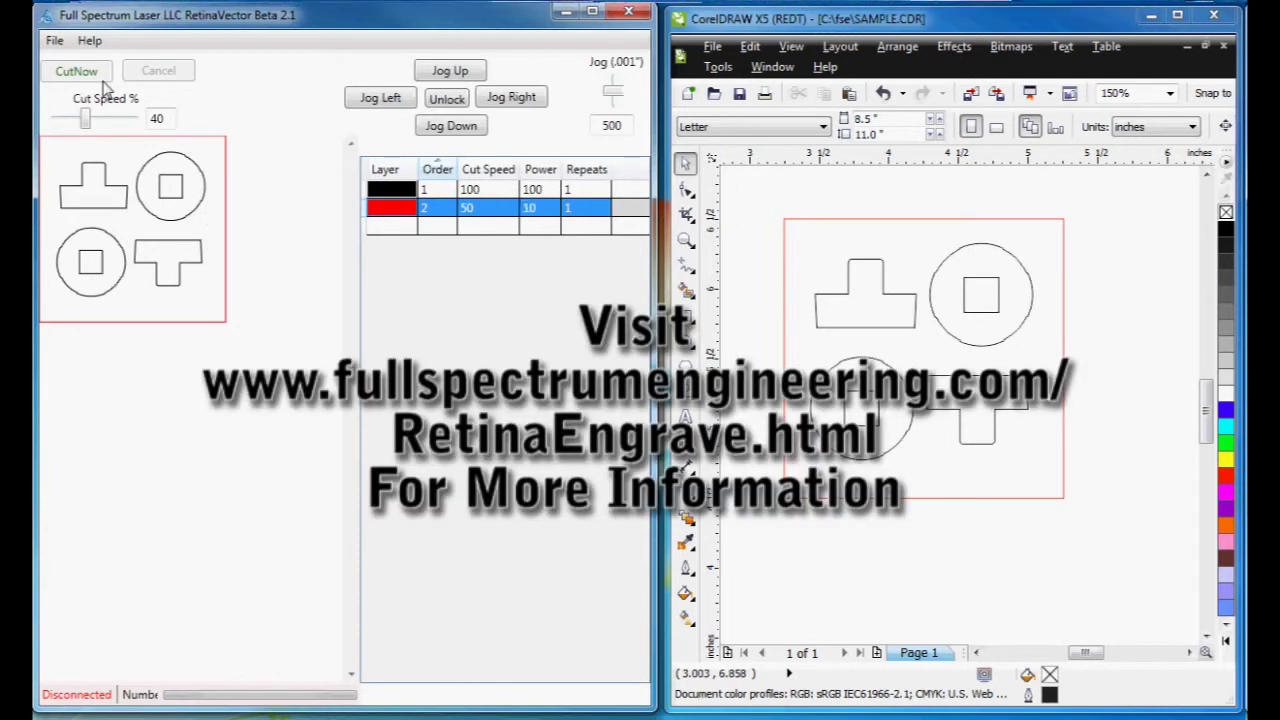